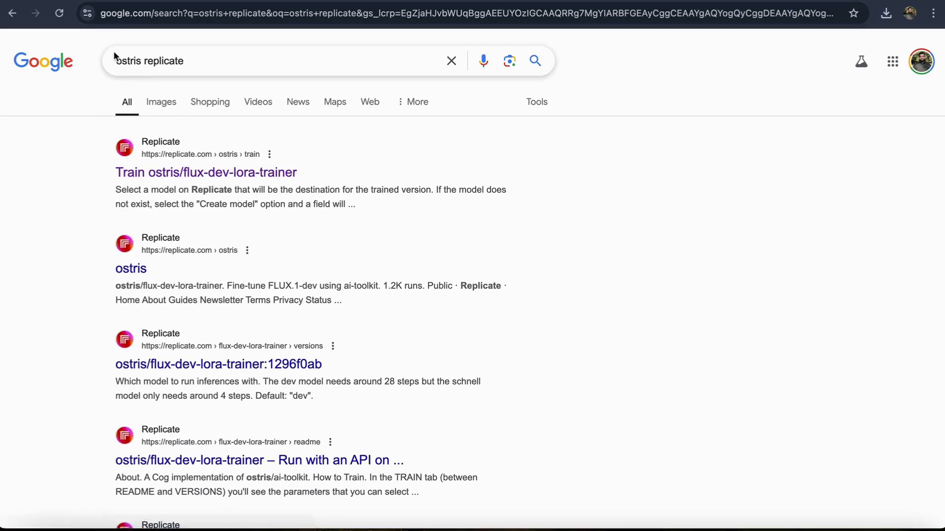
Step: Open the ostris/flux-dev-lora-trainer training page from the search results and set the destination to a new model
left_click(176, 177)
scroll(222, 324, "down", 1)
scroll(214, 385, "down", 4)
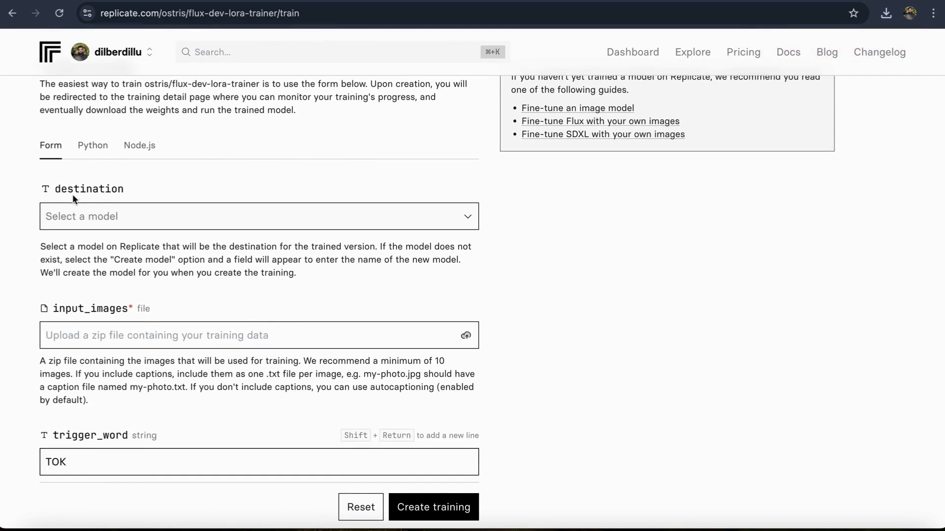
left_click(109, 220)
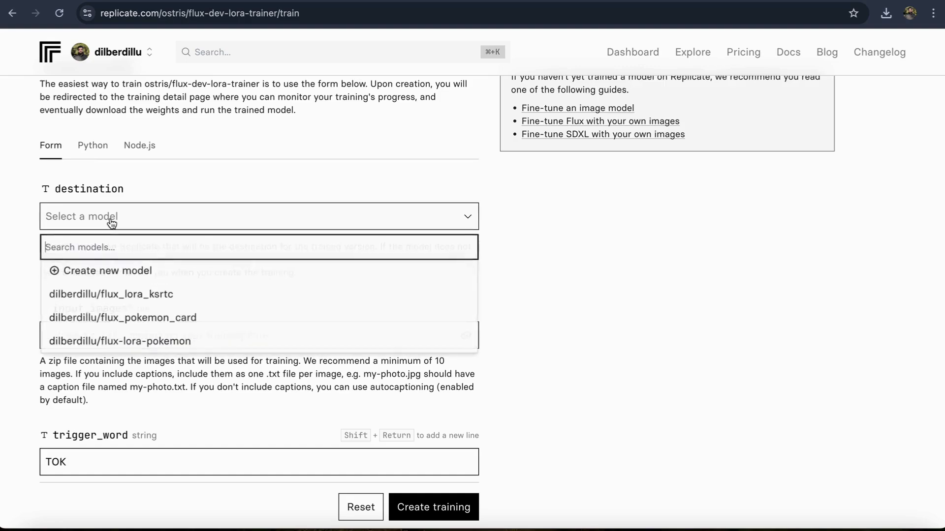
left_click(99, 271)
scroll(112, 288, "down", 1)
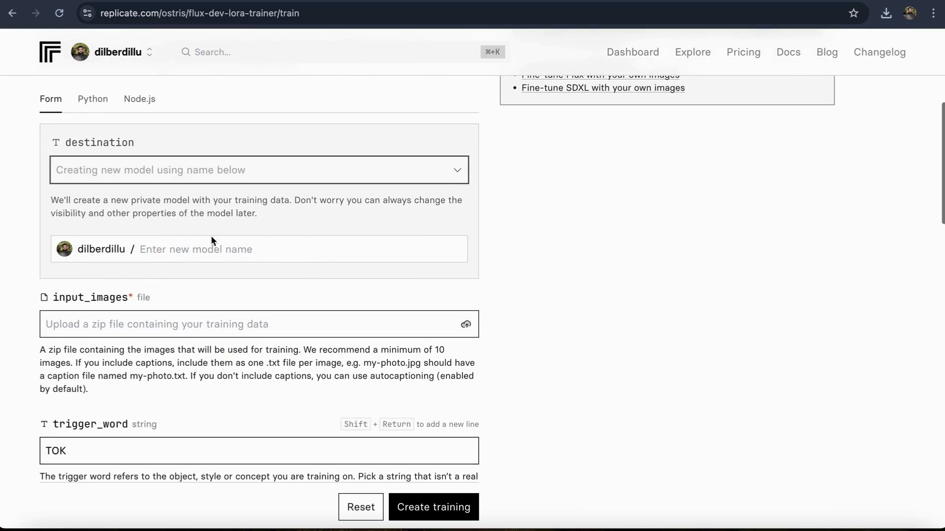
left_click(163, 248)
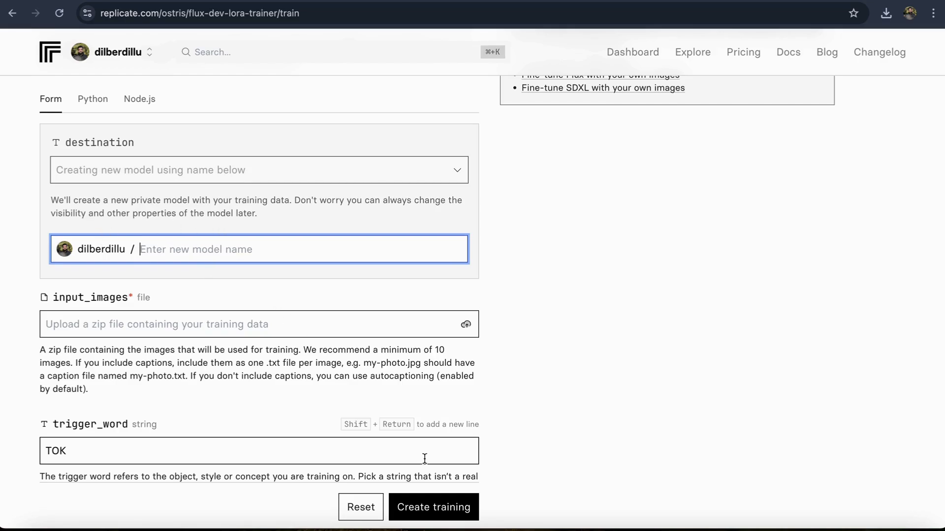
Step: Preview several of the bus training images in the dataset folder inside Documents
left_click(37, 525)
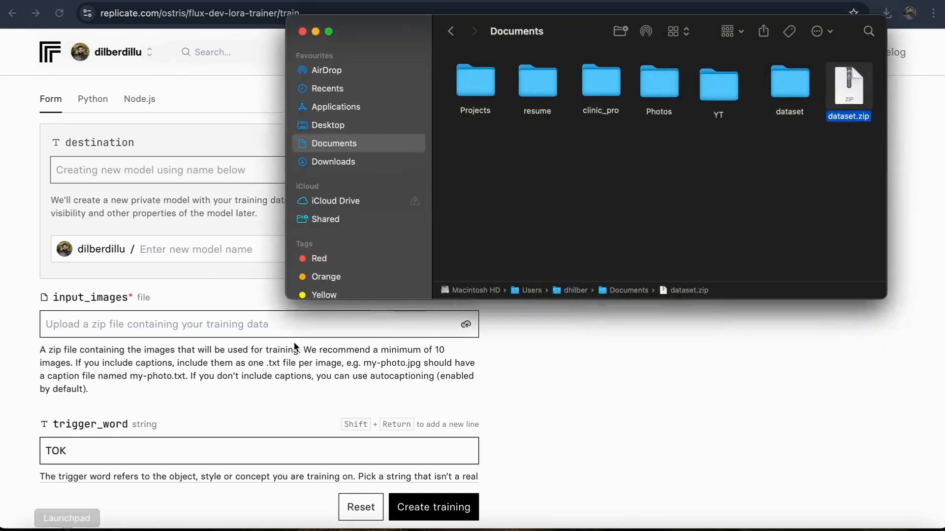
double_click(807, 75)
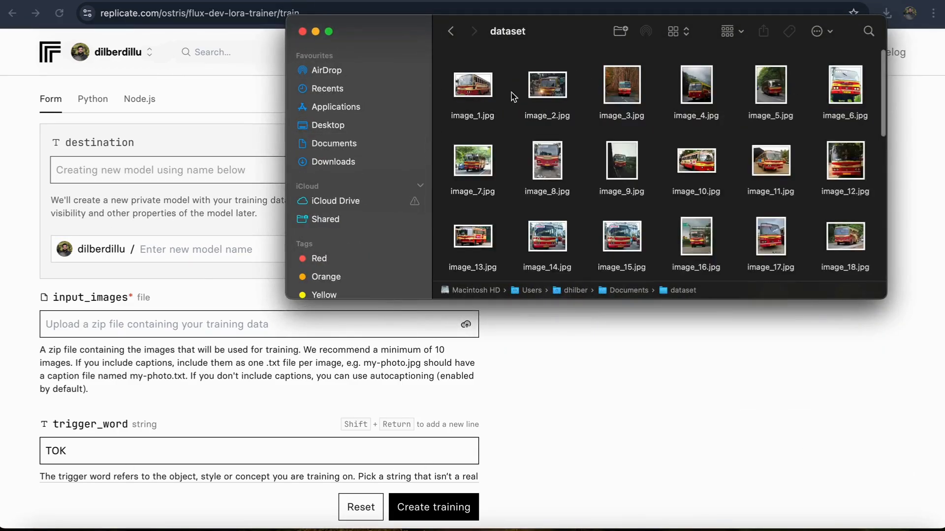
left_click(476, 96)
key("space")
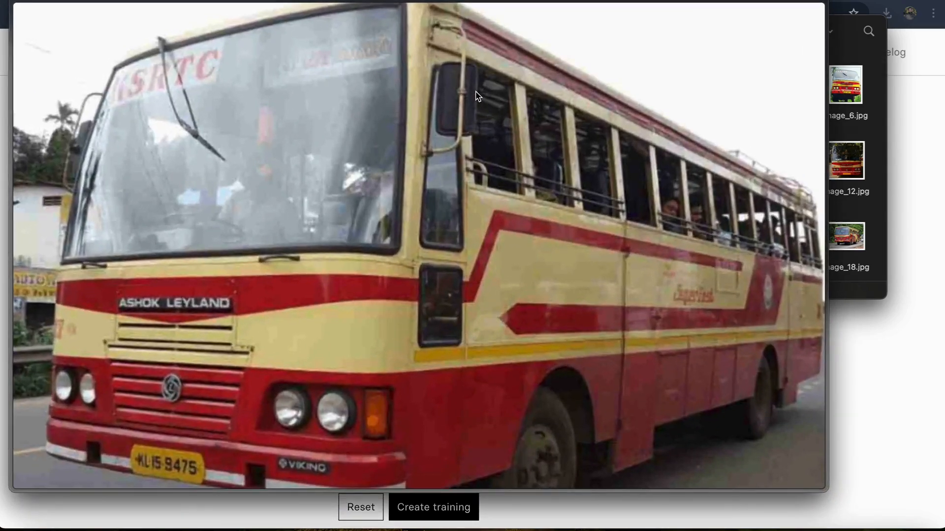
key("Right")
key("Right")
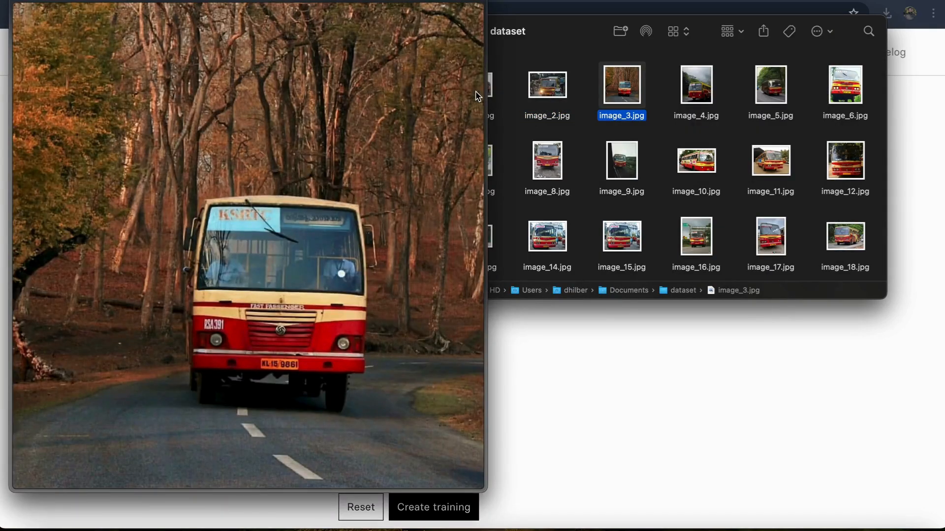
key("Right")
key("Right")
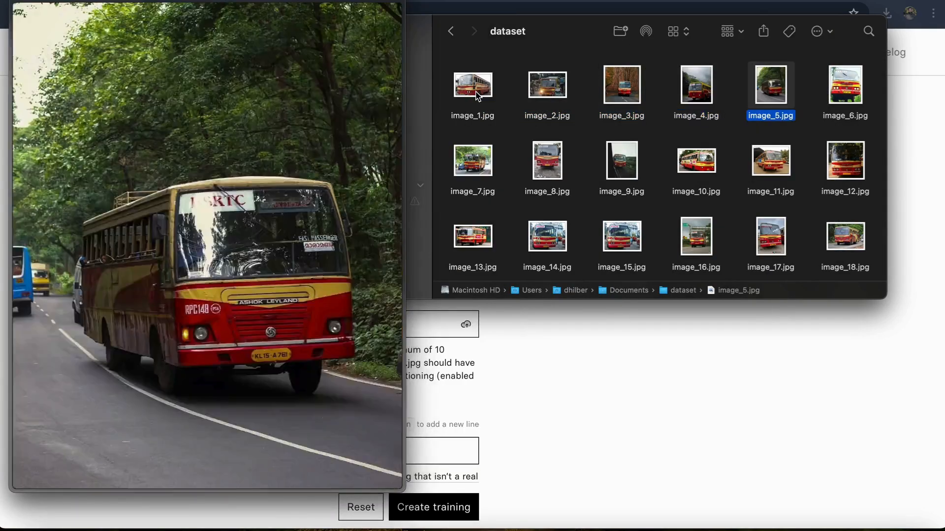
key("Down")
key("Left")
key("Left")
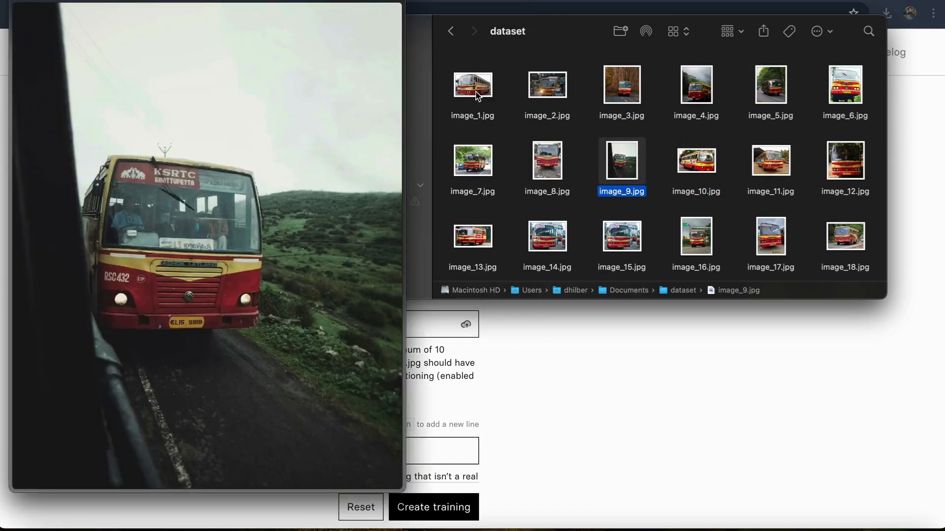
key("Left")
key("Left")
key("Down")
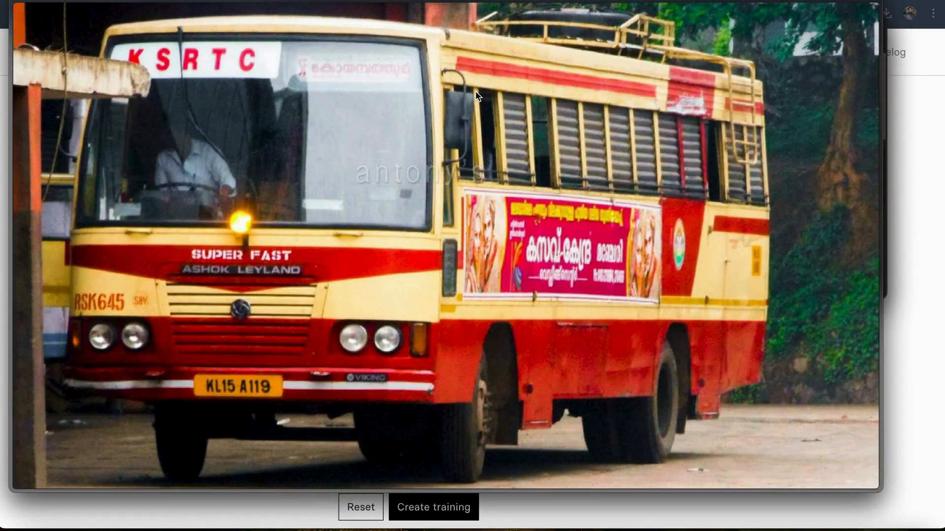
key("Right")
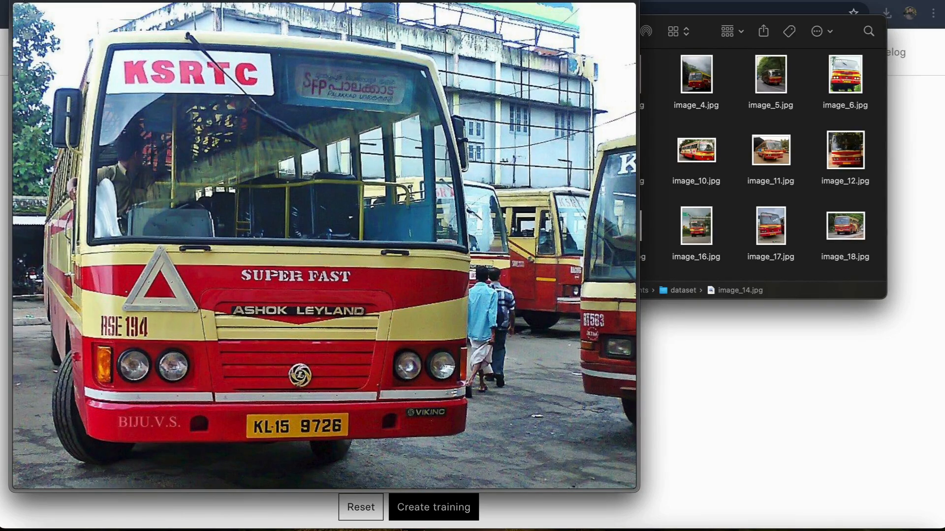
key("space")
Step: Name the new destination model flux-lora-keralartc
left_click(157, 253)
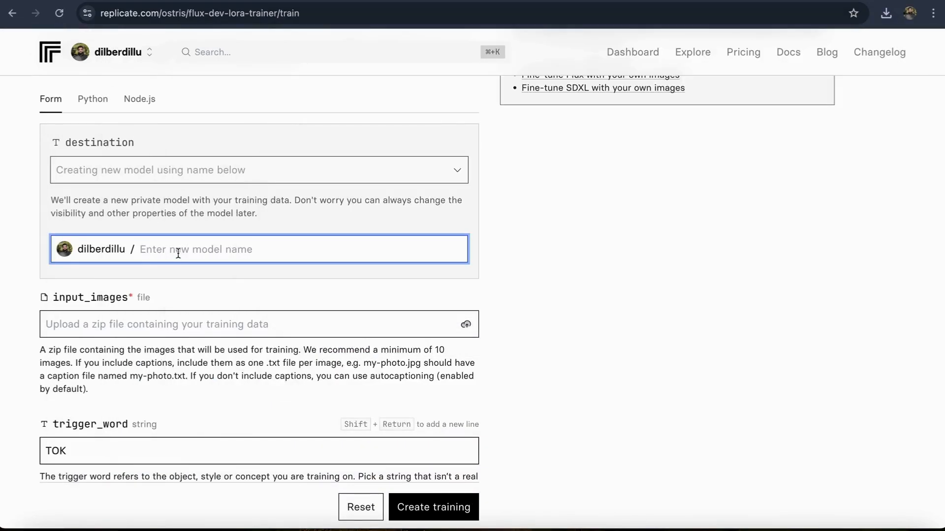
type("flux")
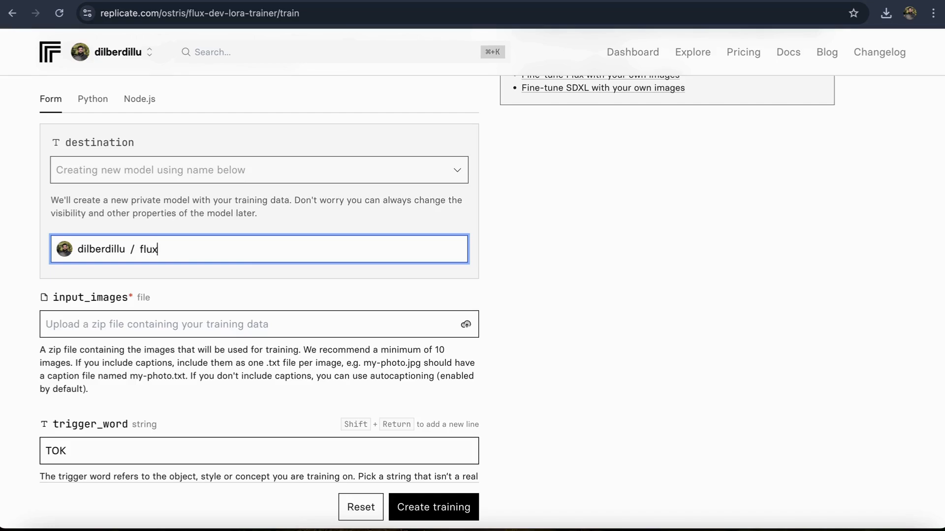
type("-lora-keralartc")
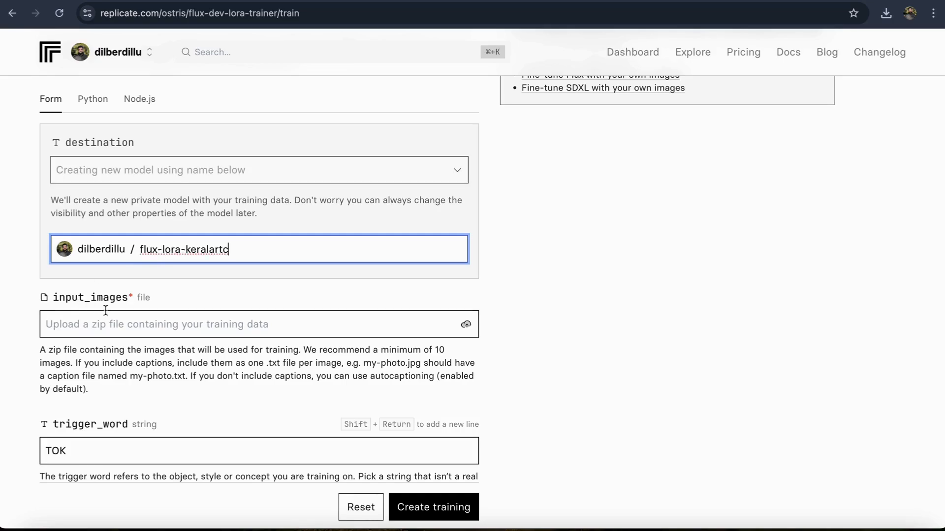
Step: Upload dataset.zip from the Documents folder as the training's input images
scroll(193, 208, "down", 1)
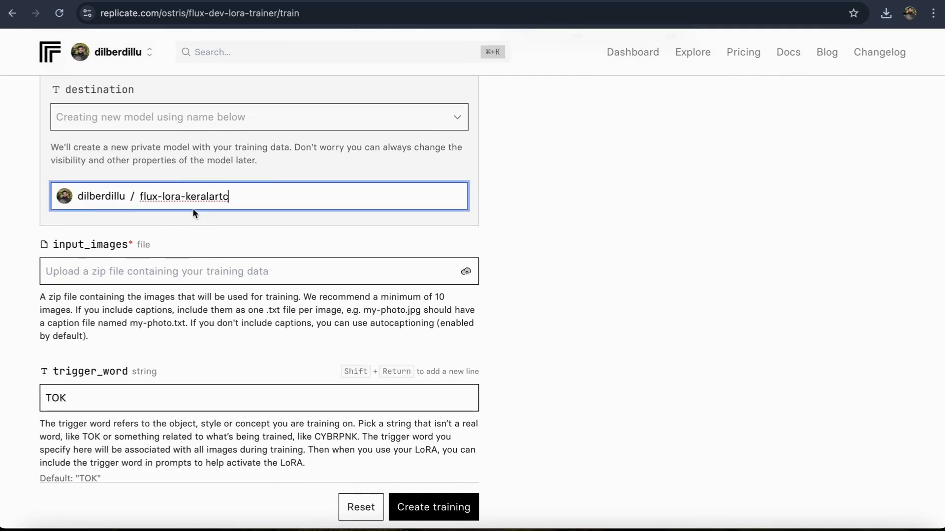
left_click(103, 270)
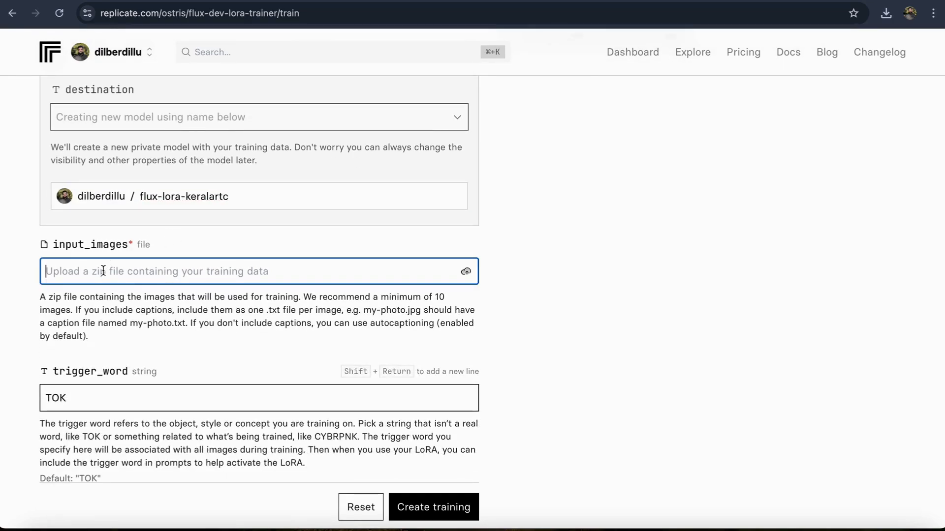
scroll(147, 339, "down", 1)
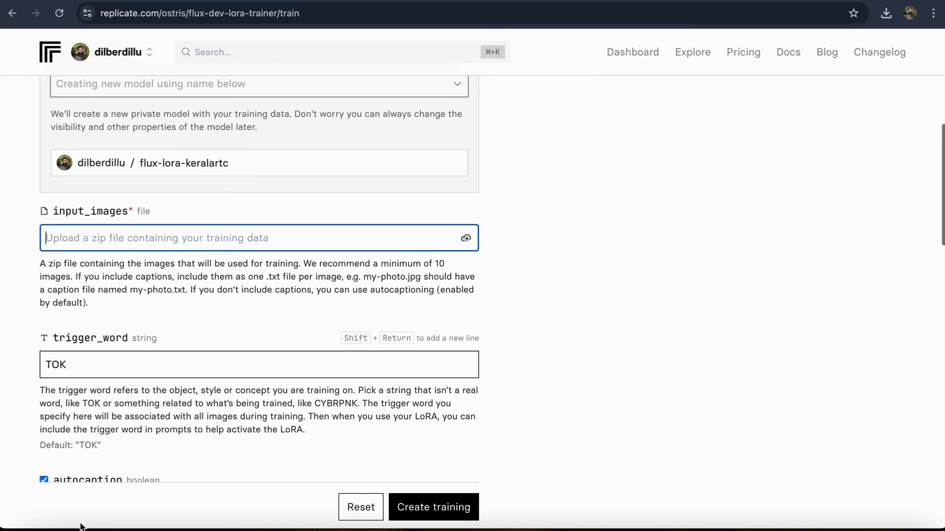
left_click(33, 526)
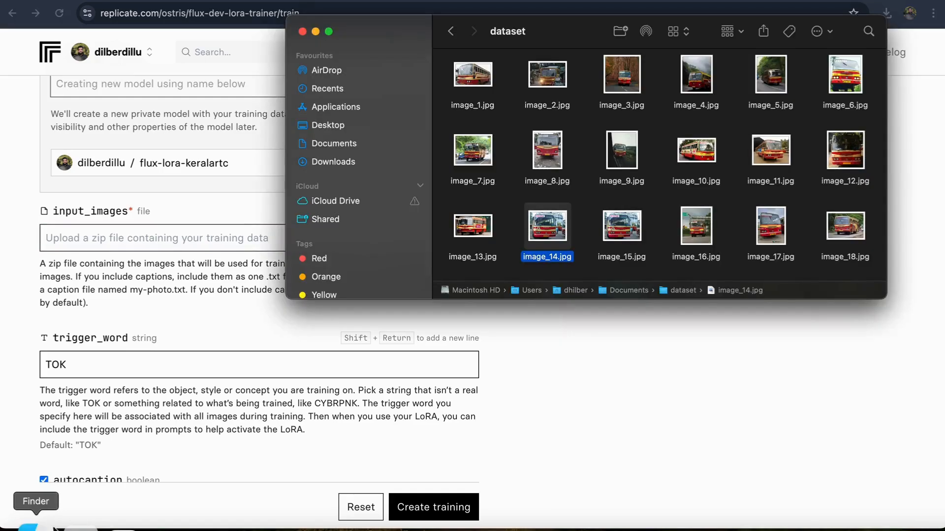
left_click(450, 31)
left_click_drag(577, 35, 643, 41)
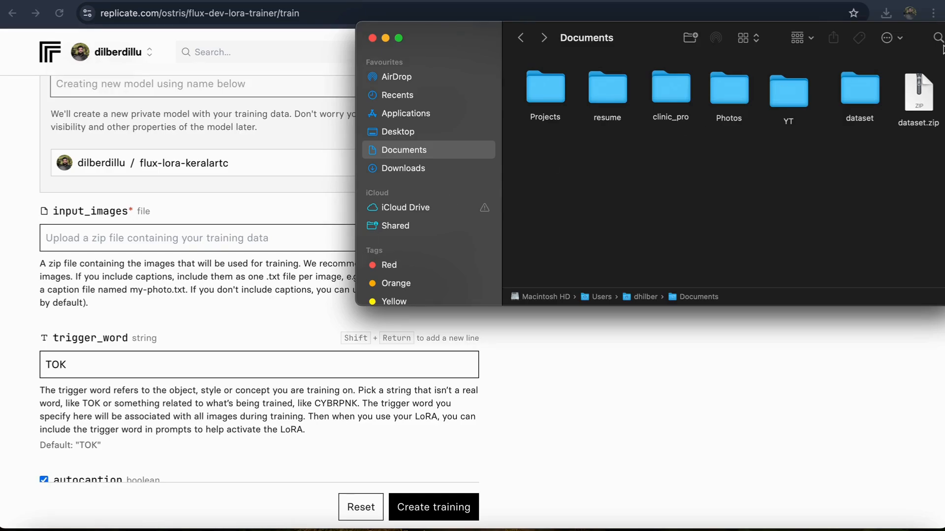
left_click_drag(921, 98, 298, 242)
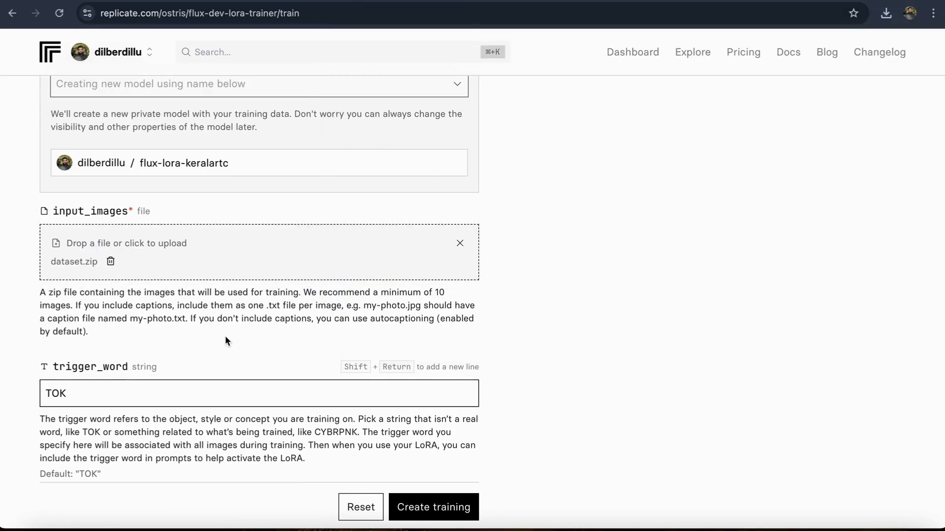
Step: Set the autocaption prefix to "a photo of TOK"
scroll(226, 335, "down", 3)
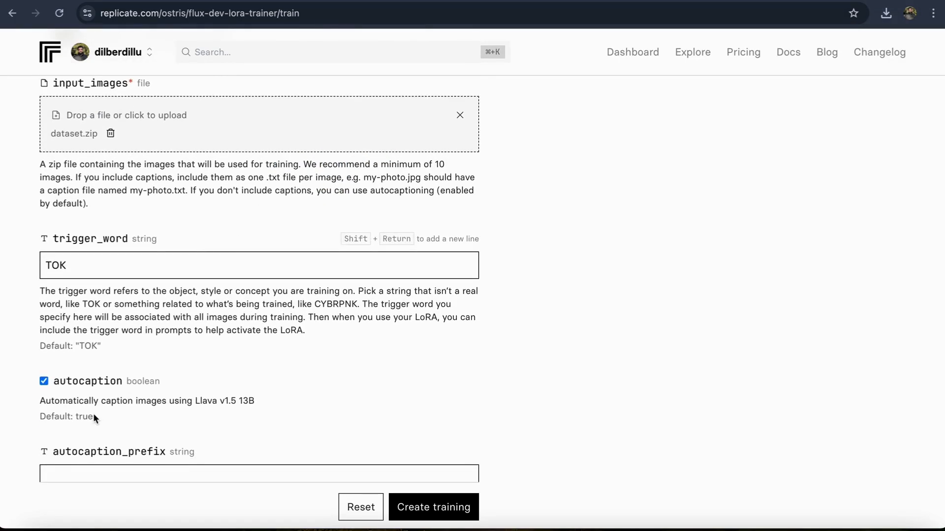
scroll(137, 391, "down", 1)
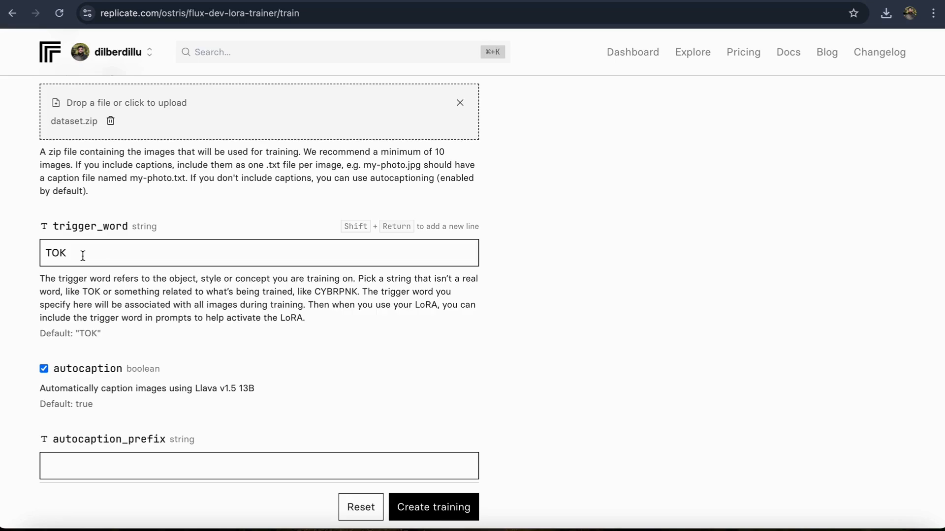
scroll(91, 328, "down", 5)
scroll(91, 327, "up", 3)
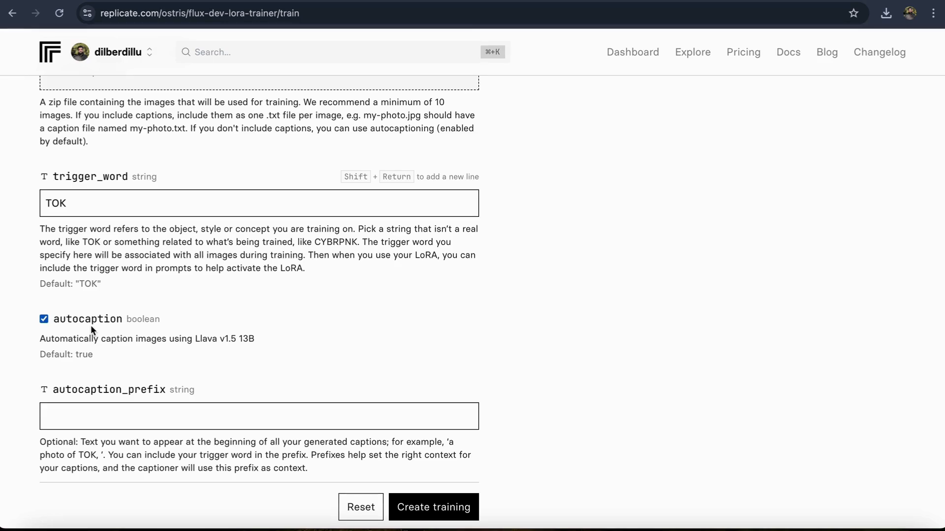
scroll(91, 324, "down", 3)
left_click(86, 265)
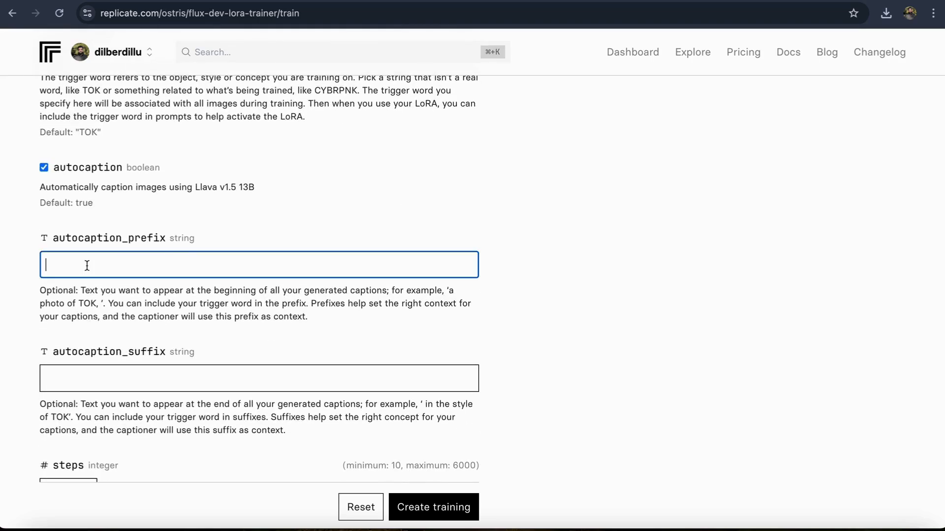
scroll(277, 267, "down", 1)
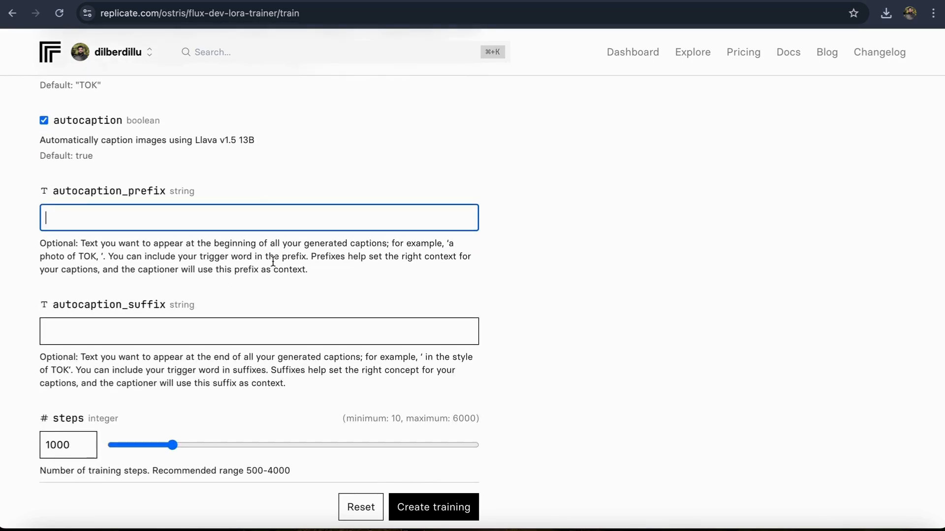
type("a p")
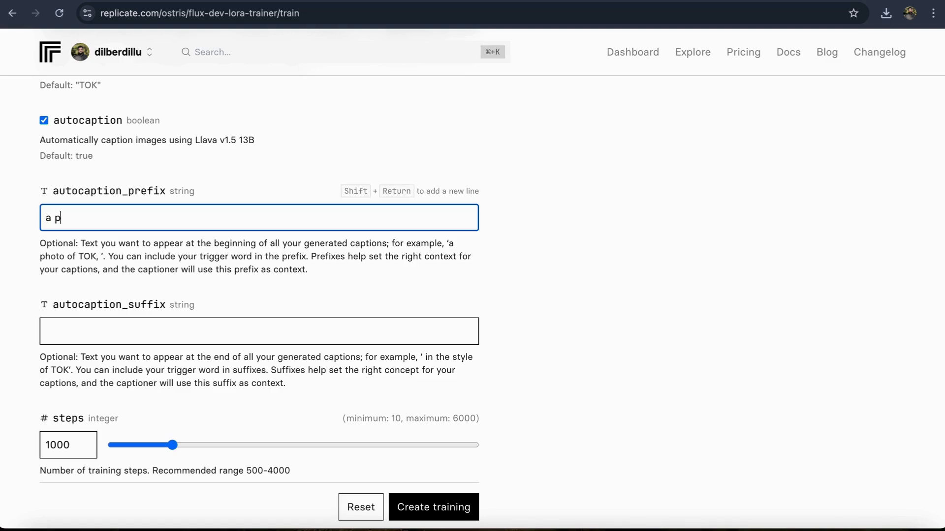
type("hoto of TOK")
Step: Switch from the trainer's hf_repo_id setting to Hugging Face and start a new model repository
scroll(207, 277, "down", 4)
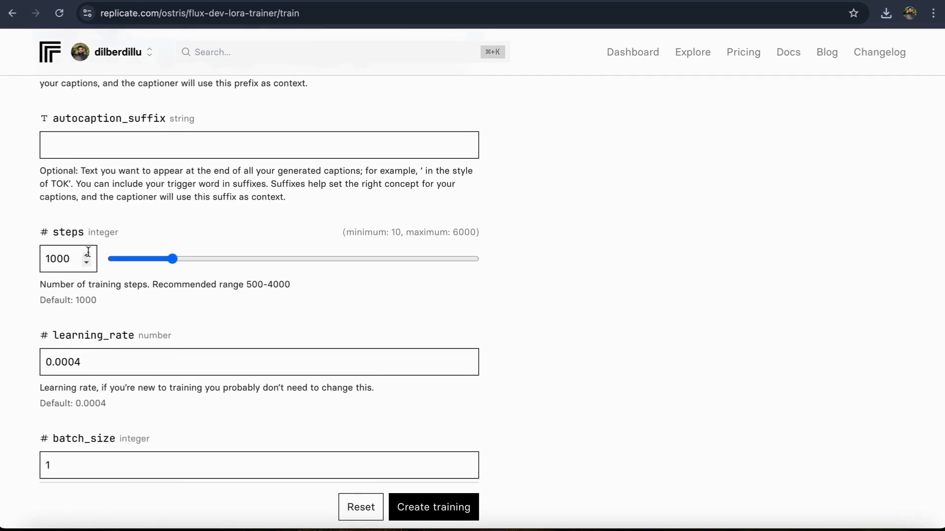
scroll(77, 302, "down", 1)
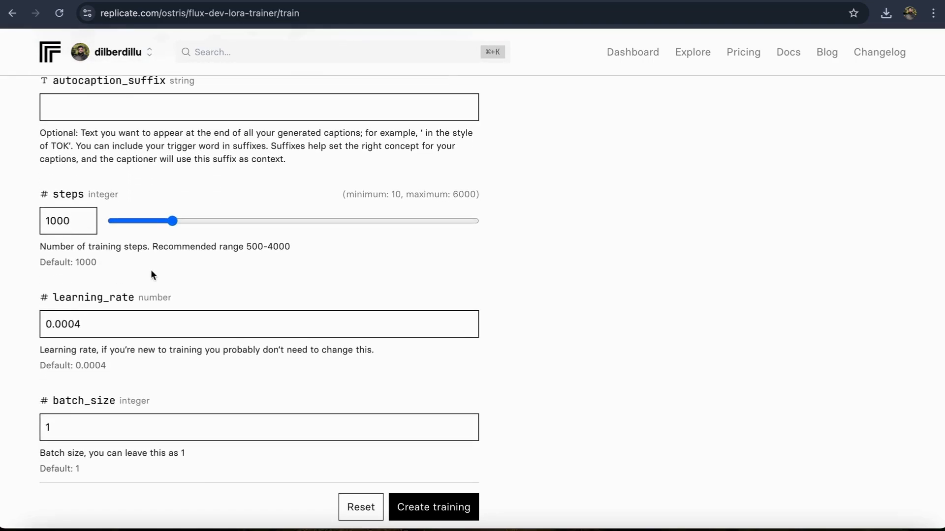
scroll(151, 273, "down", 5)
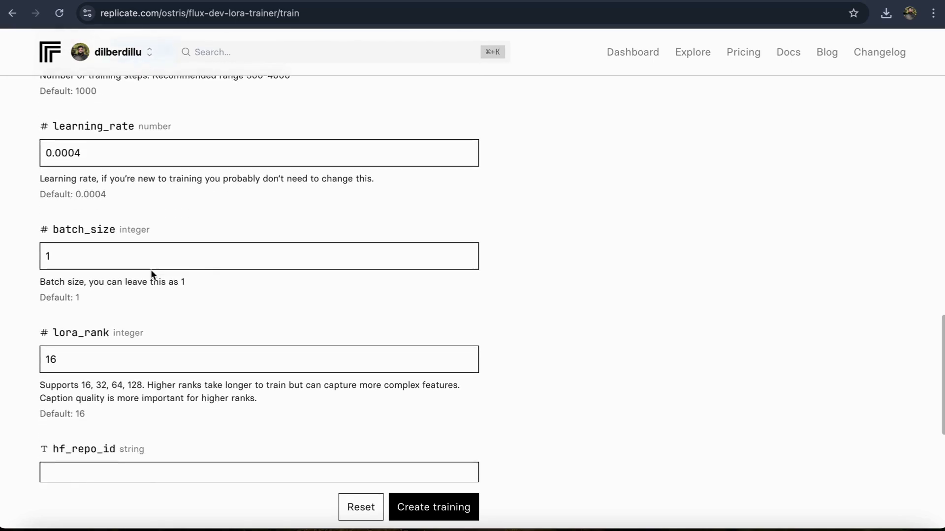
scroll(151, 271, "down", 6)
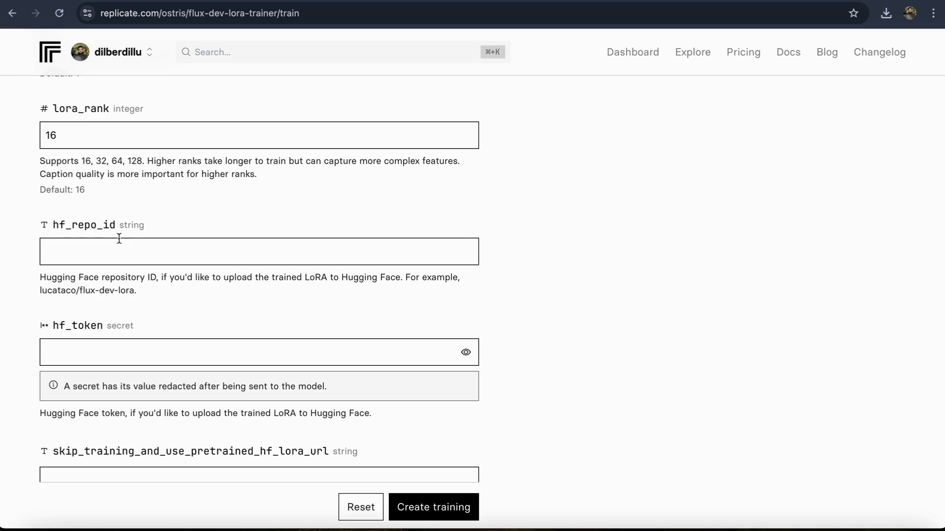
left_click(131, 256)
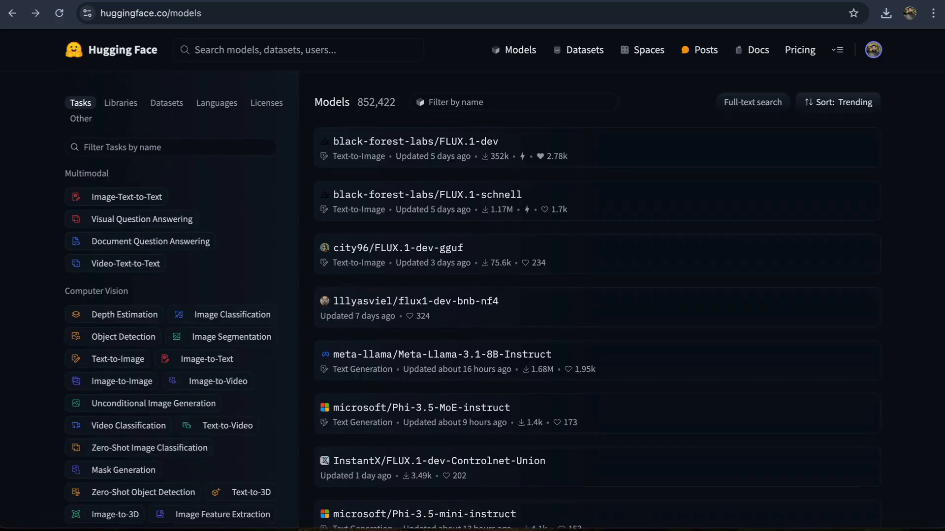
left_click(873, 50)
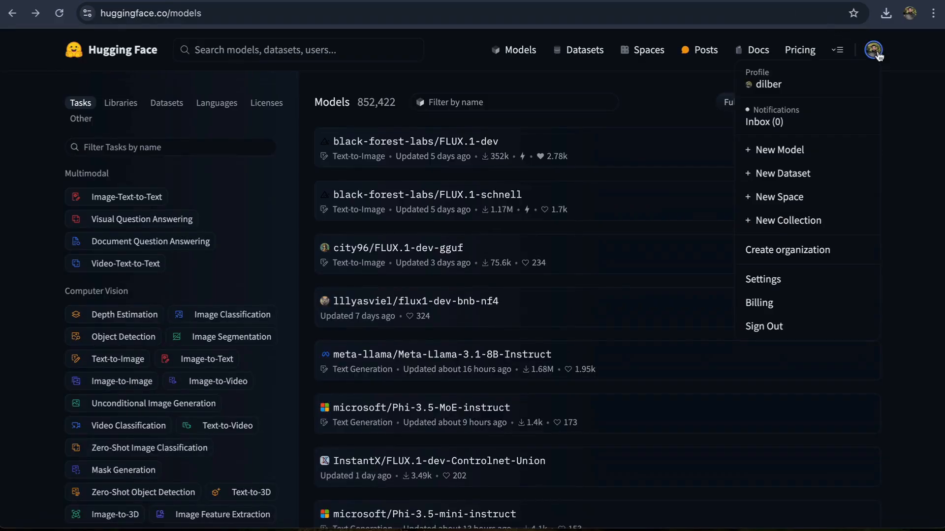
left_click(787, 149)
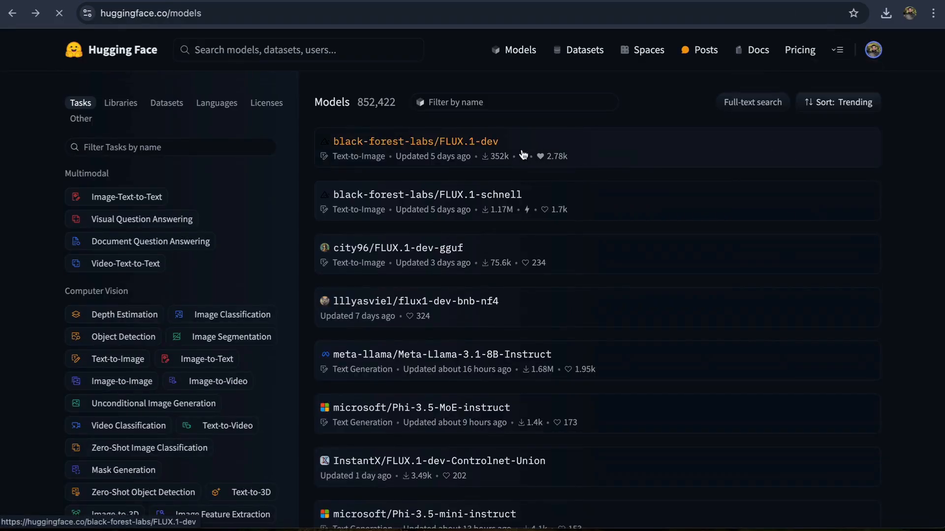
Step: Name the new Hugging Face model repository flux-lora-keralartc
left_click(488, 260)
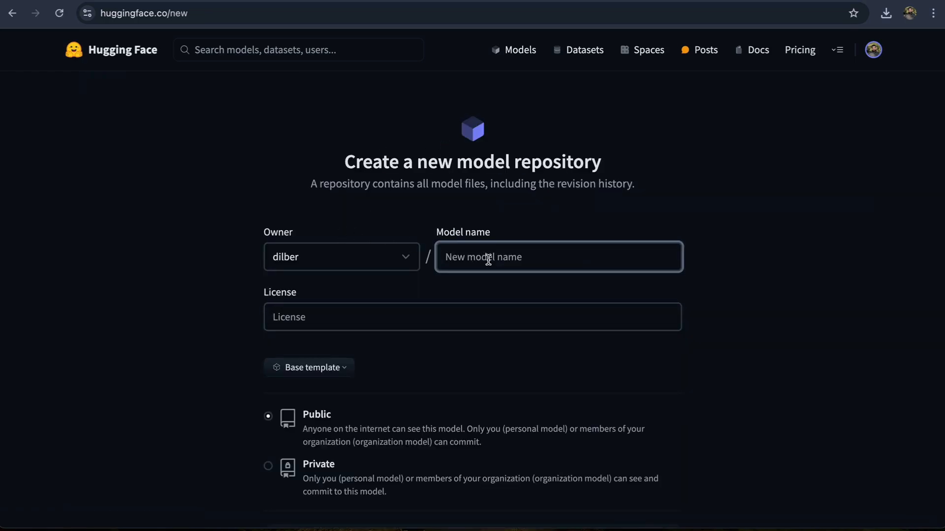
type("ker")
key("BackSpace")
key("BackSpace")
key("BackSpace")
type("flux-lora-keralartc")
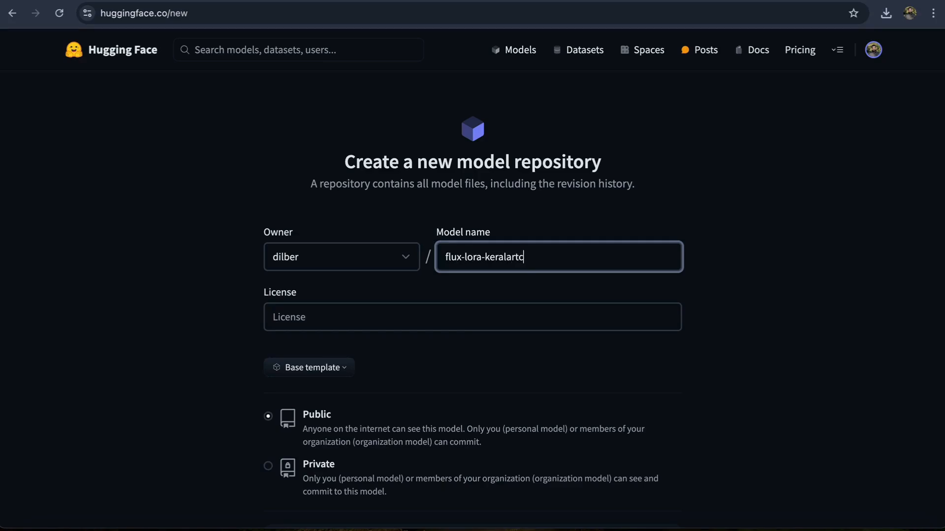
Step: Set the repository's license to apache-2.0 and create the public model
scroll(365, 324, "down", 1)
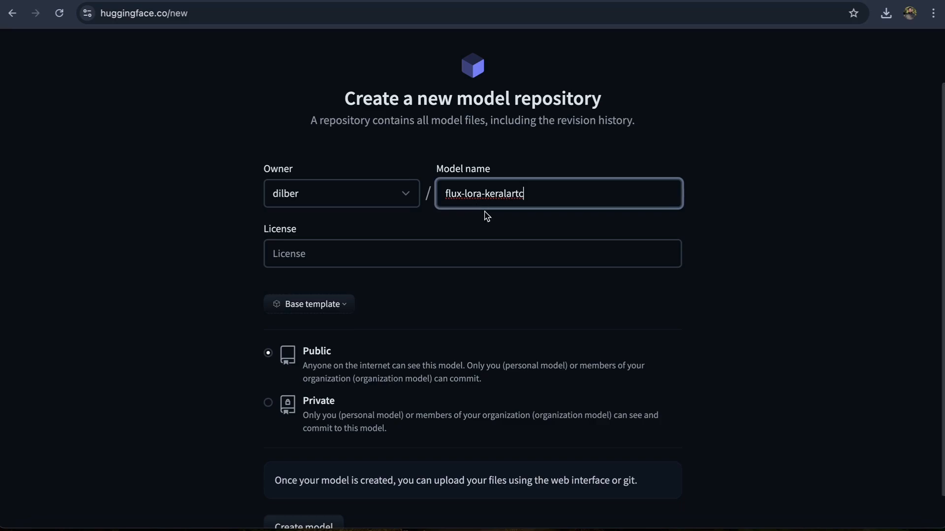
left_click(359, 255)
left_click(359, 292)
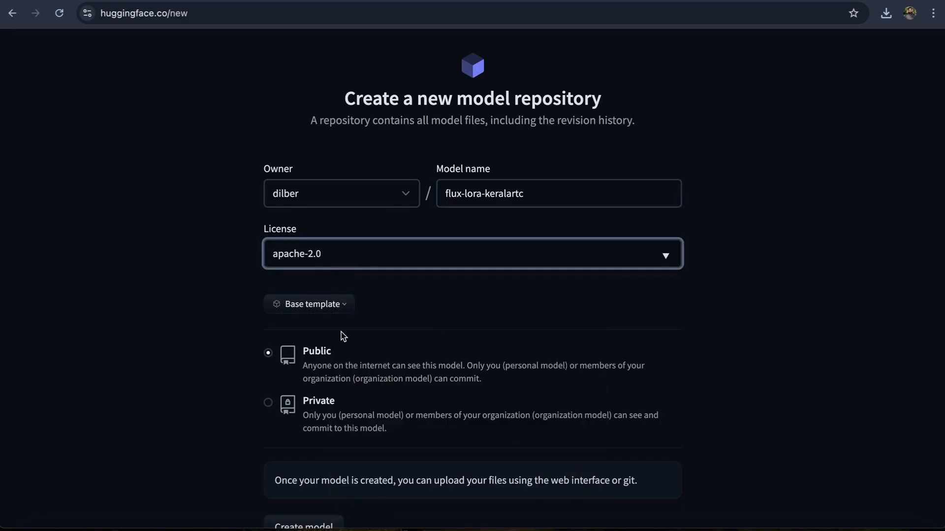
scroll(339, 333, "down", 1)
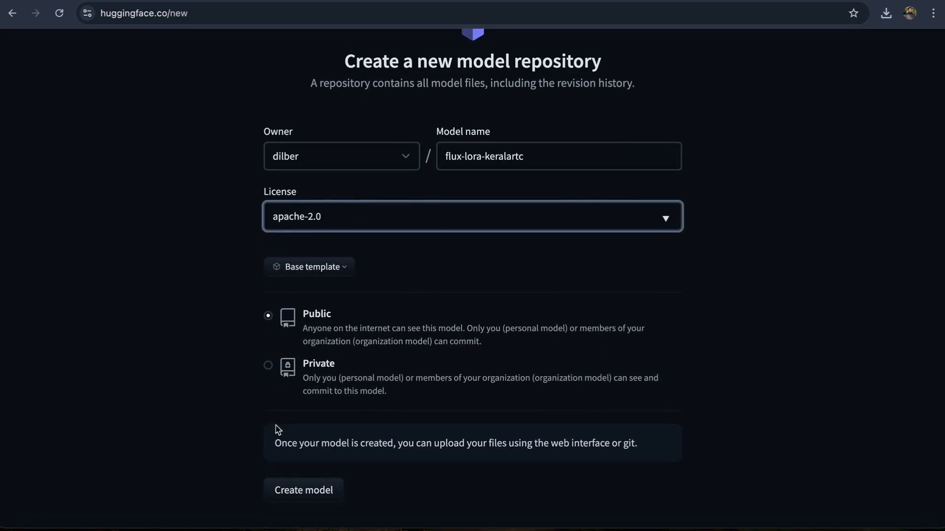
left_click(298, 502)
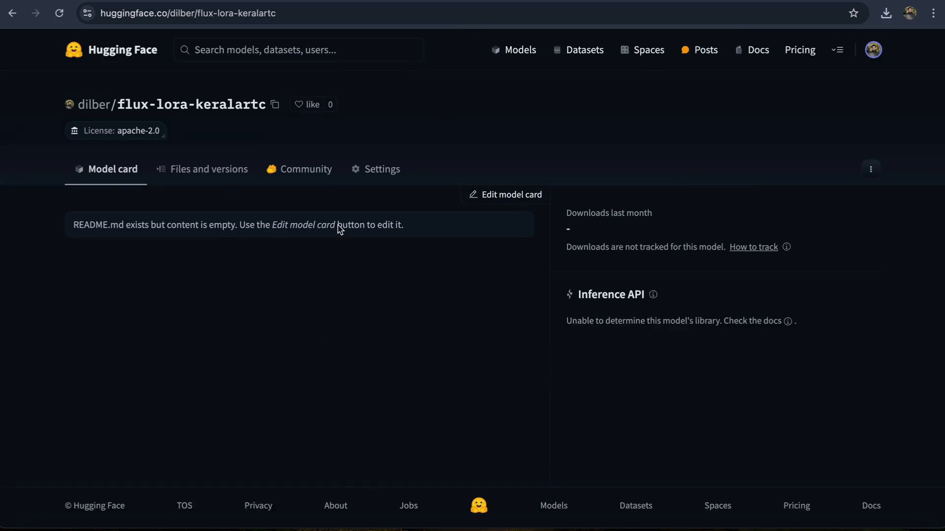
Step: Copy the new repository's ID from Hugging Face into the hf_repo_id field of the Replicate training form
left_click(277, 106)
left_click(263, 0)
left_click(551, 1)
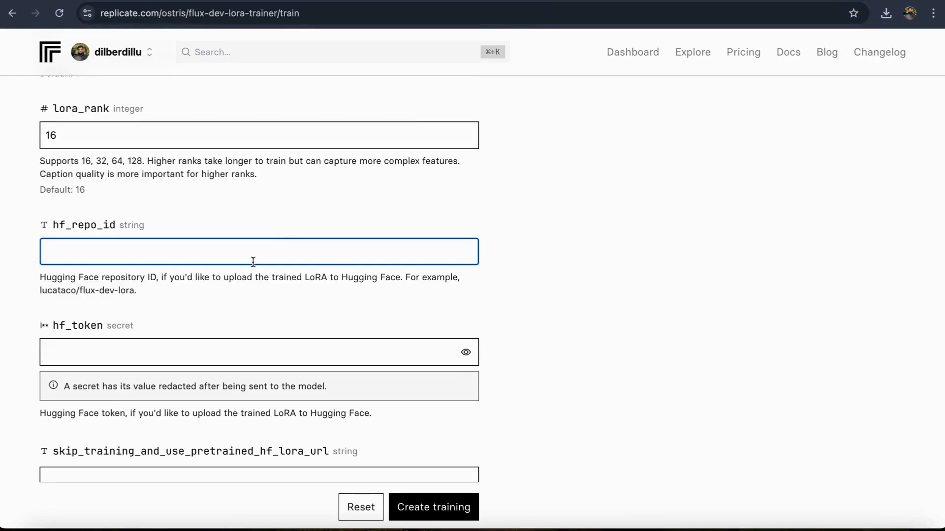
key("super+v")
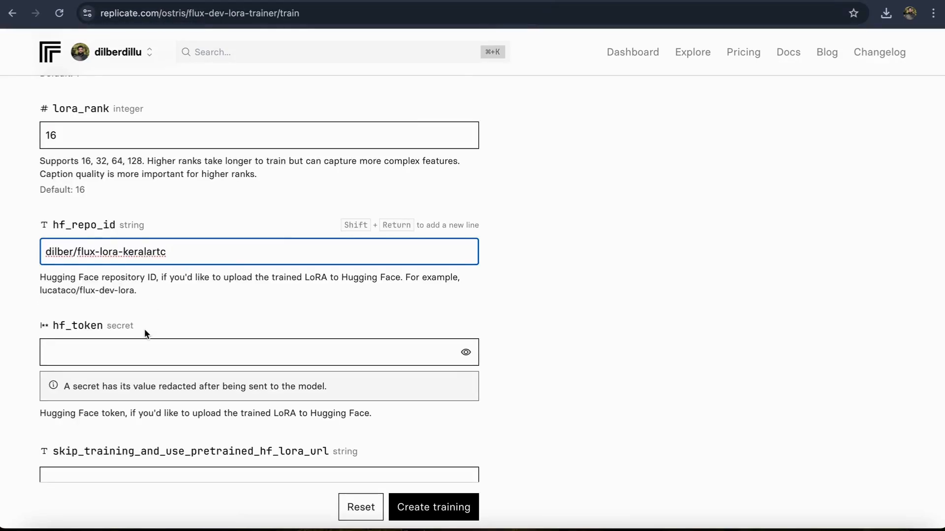
Step: Paste the Hugging Face access token into the hf_token field
scroll(197, 305, "down", 3)
left_click(127, 252)
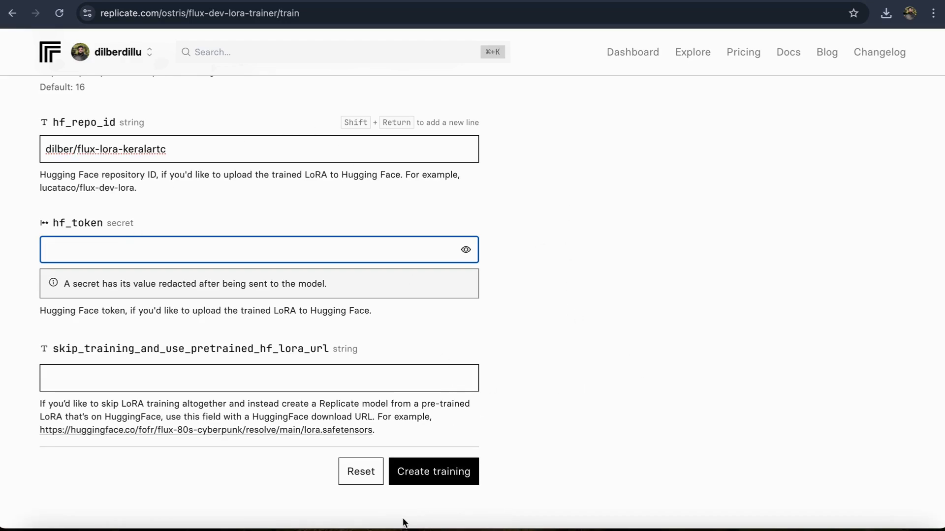
left_click(124, 252)
key("super+v")
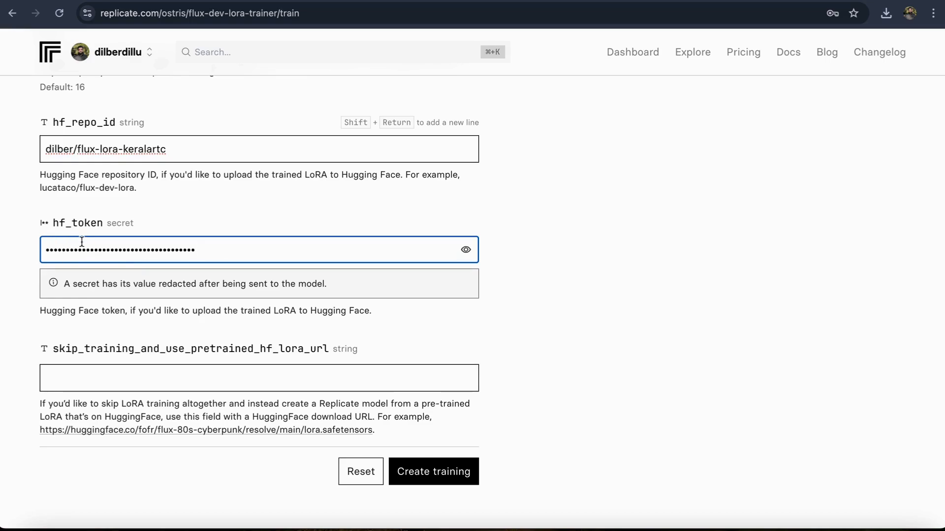
Step: Switch to Hugging Face and open the Access Tokens page in the account settings
left_click(453, 0)
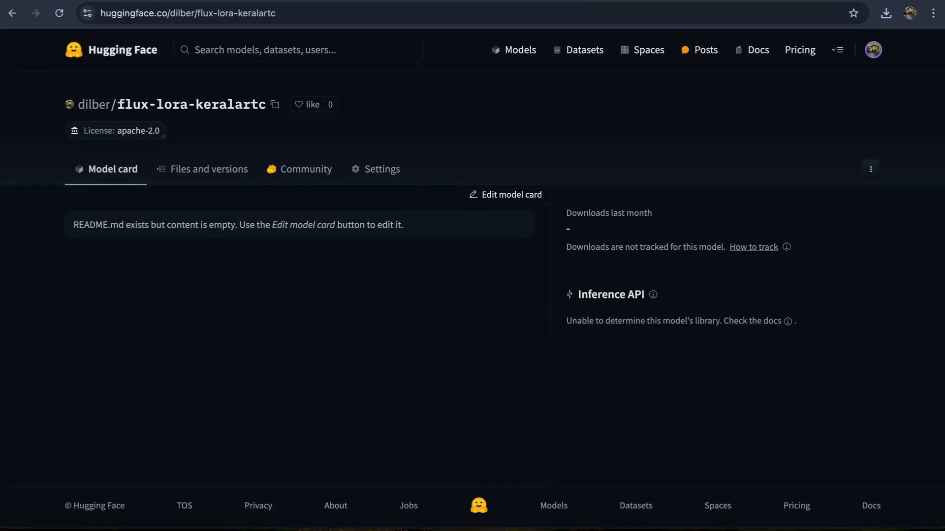
left_click(873, 51)
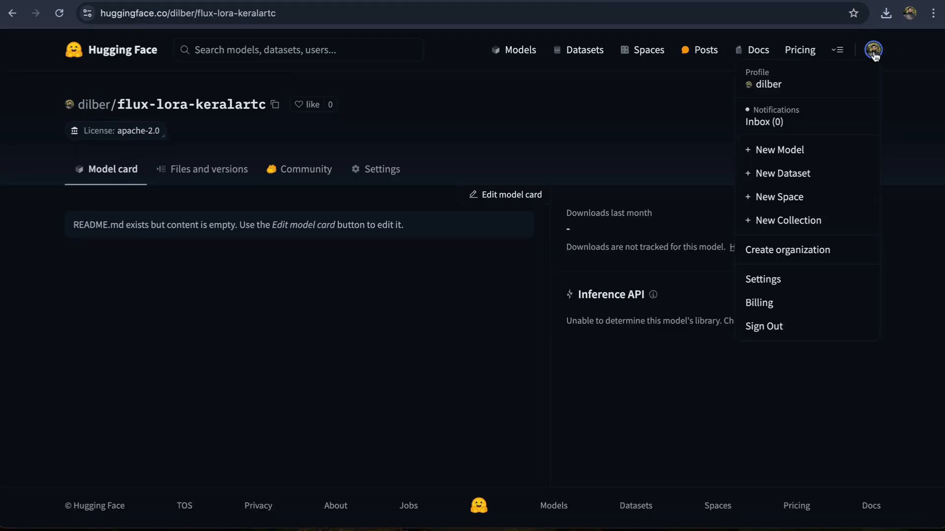
left_click(781, 276)
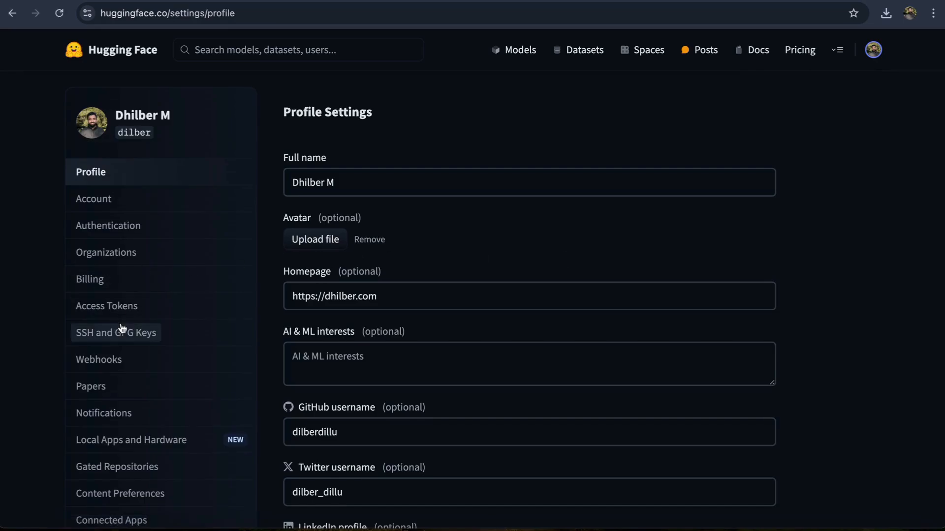
left_click(116, 307)
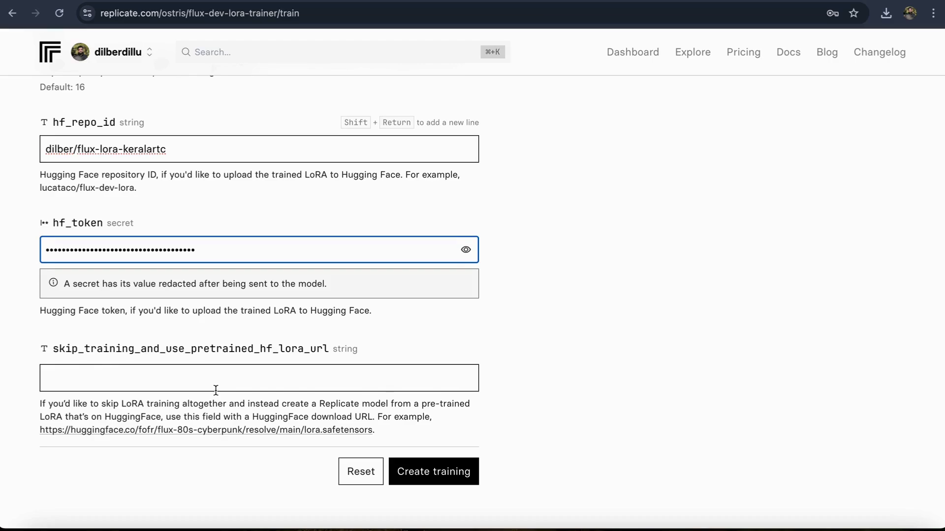
Step: Submit the completed Replicate form to create the training
scroll(217, 389, "down", 2)
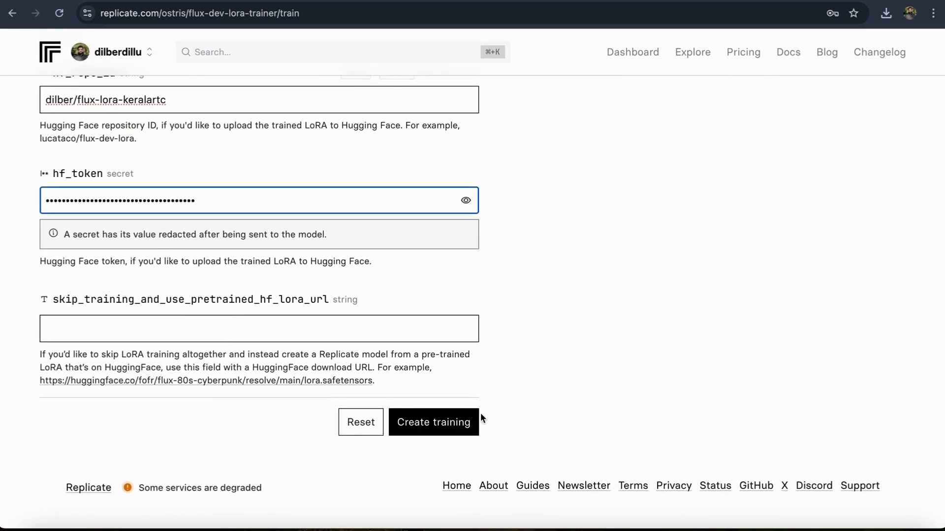
left_click(437, 424)
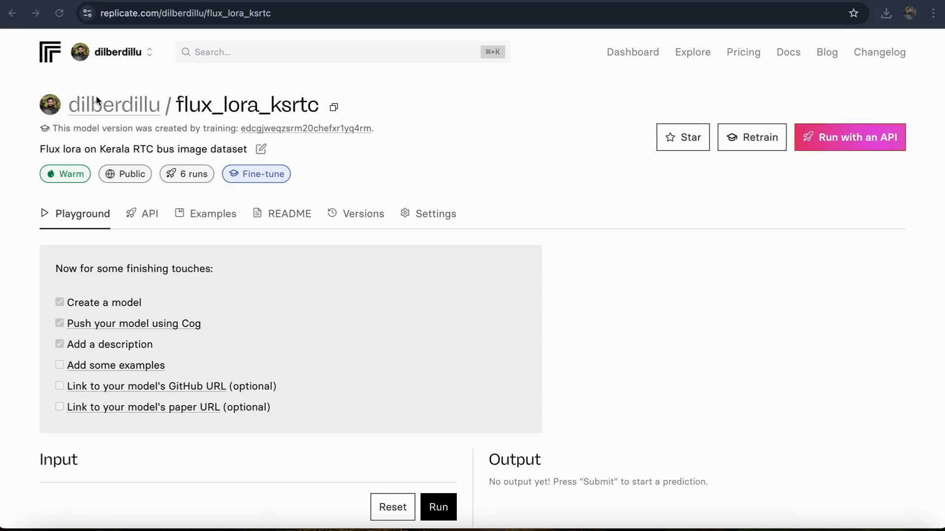
Step: Look over the flux_lora_ksrtc model page, view its owner's profile, and reopen the model from there
scroll(384, 321, "down", 10)
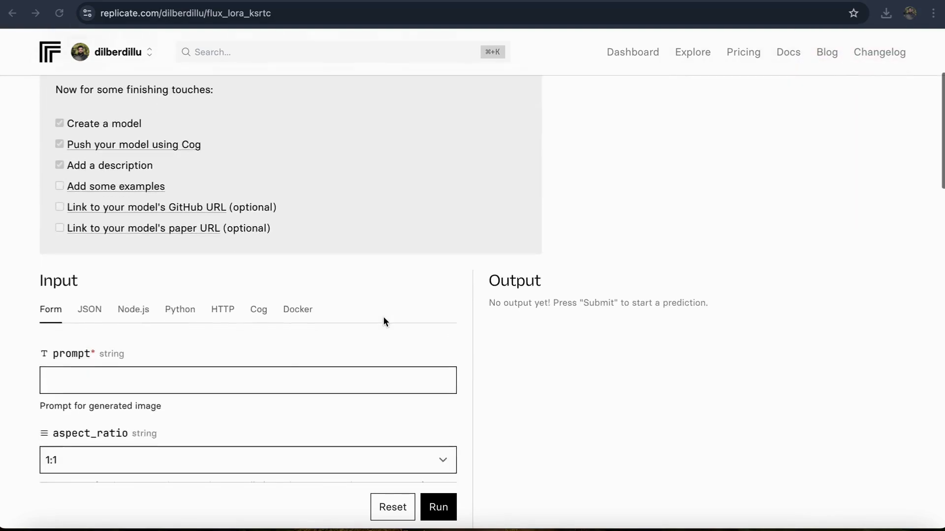
scroll(382, 317, "up", 10)
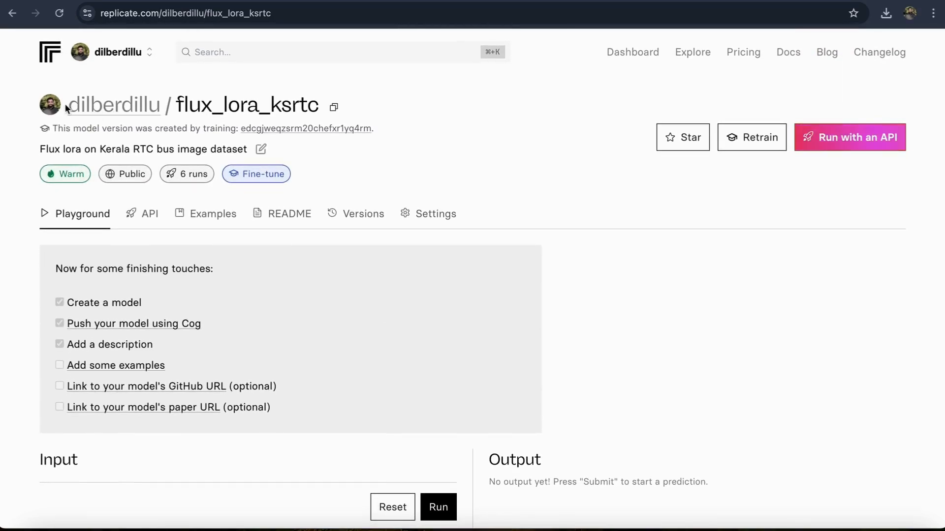
left_click(101, 105)
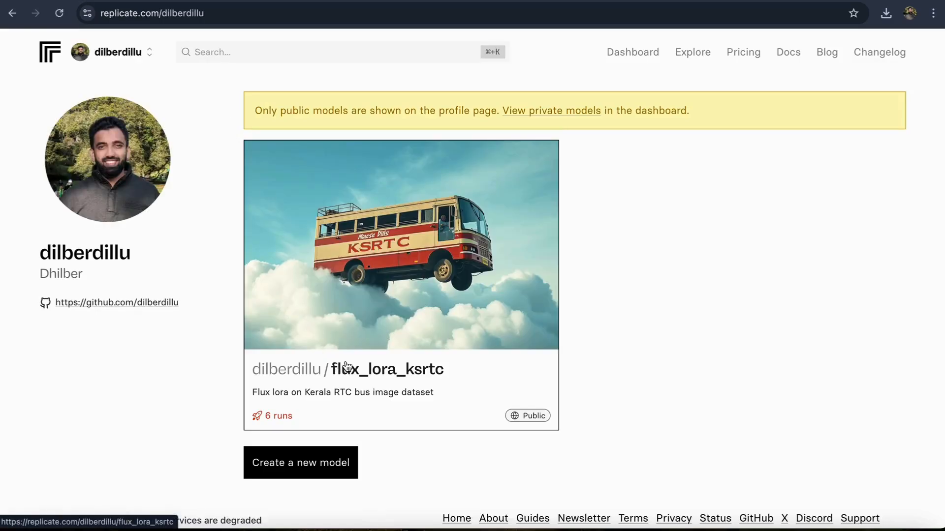
left_click(462, 367)
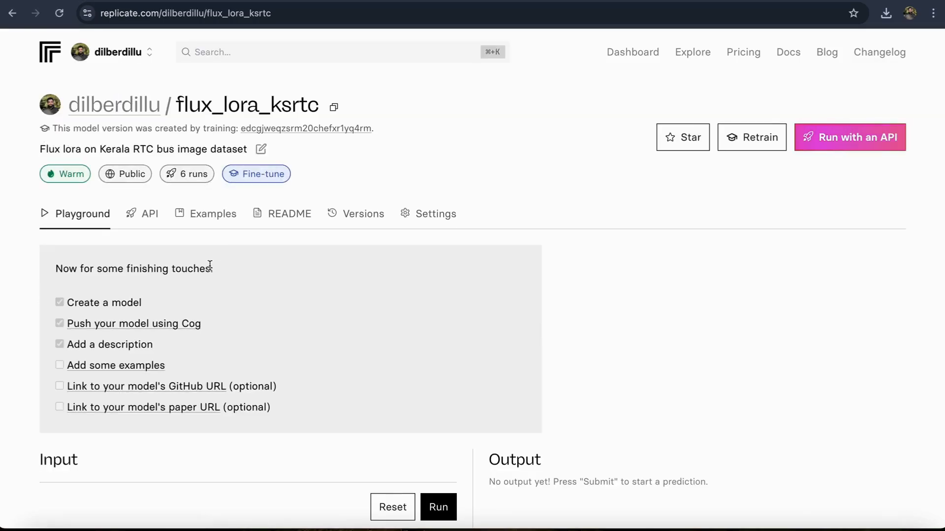
Step: Copy "A bus parked on the surface of the moon with Earth i" from ChatGPT into the model's prompt field on Replicate
scroll(211, 294, "down", 7)
left_click(148, 218)
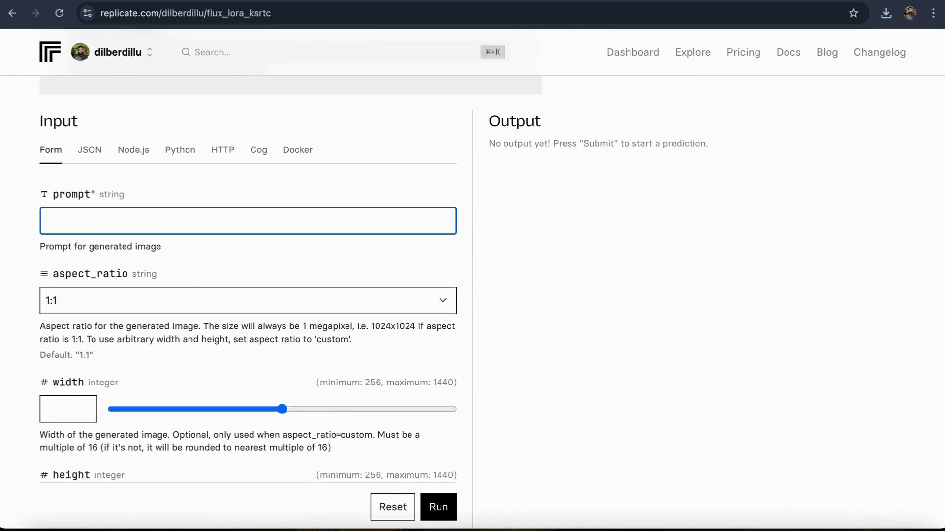
key("ctrl+Tab")
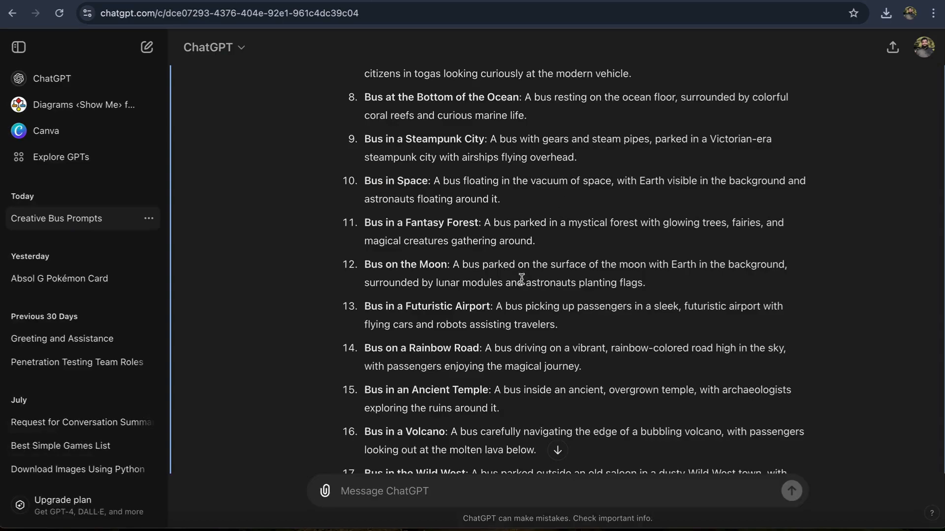
scroll(453, 394, "up", 2)
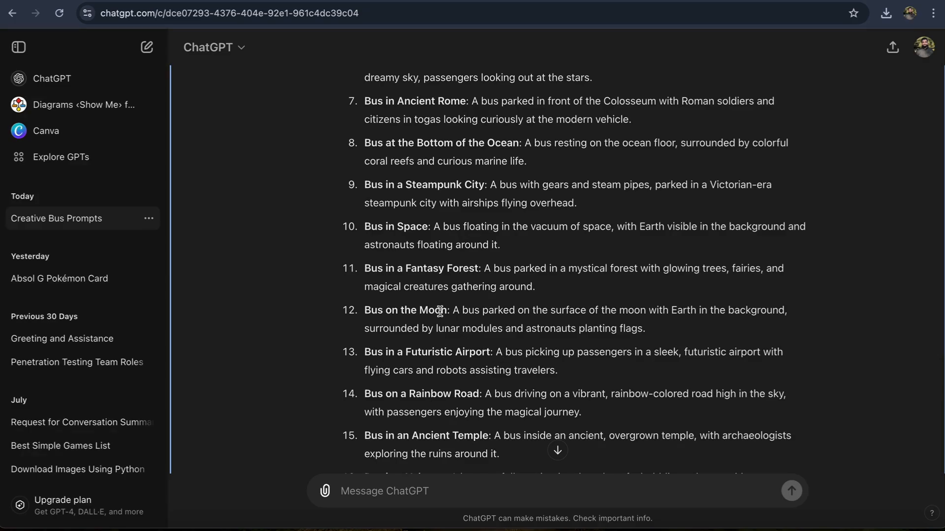
left_click_drag(451, 311, 702, 314)
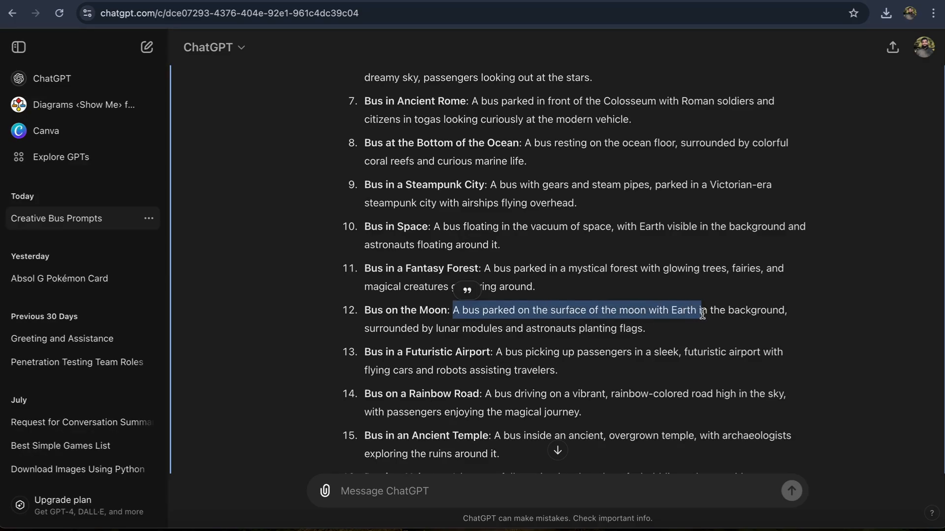
key("ctrl+Tab")
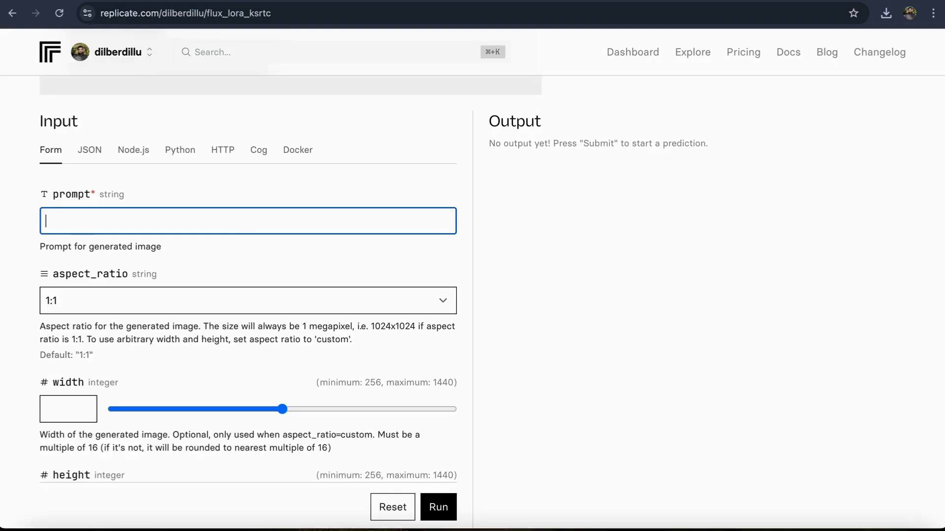
type("A bus parked on the surface of the moon with Earth i")
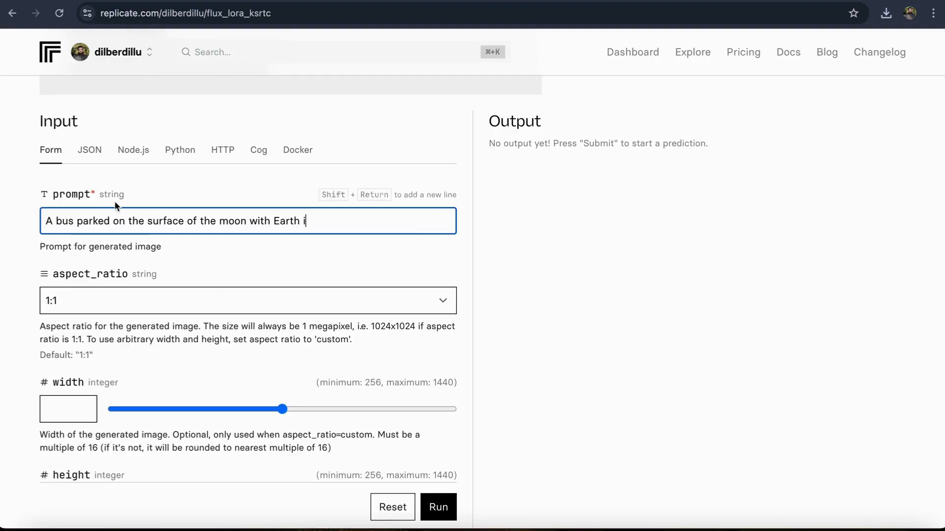
Step: Insert the trigger word TOK and trim the prompt's ending so it reads "A TOK bus parked on the surface of the moon"
left_click(54, 221)
type("TOK")
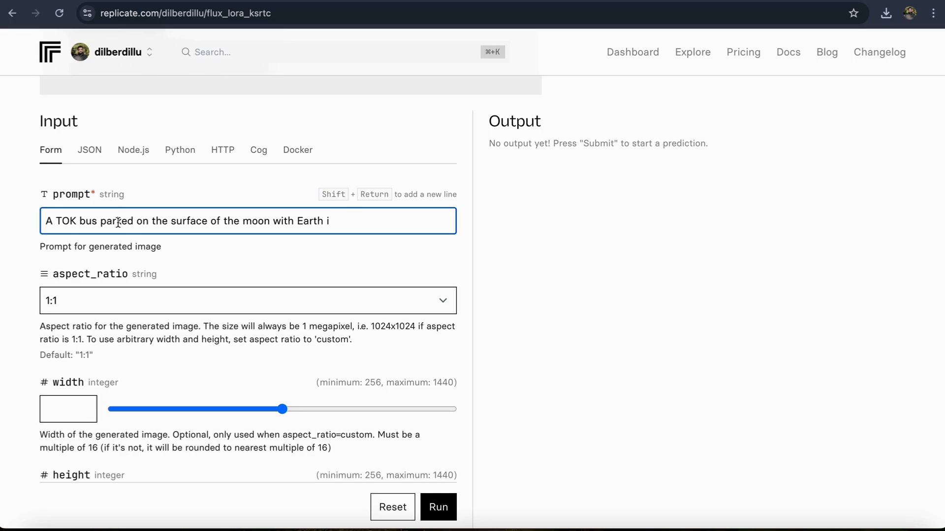
left_click_drag(344, 222, 274, 220)
key("BackSpace")
scroll(298, 308, "down", 10)
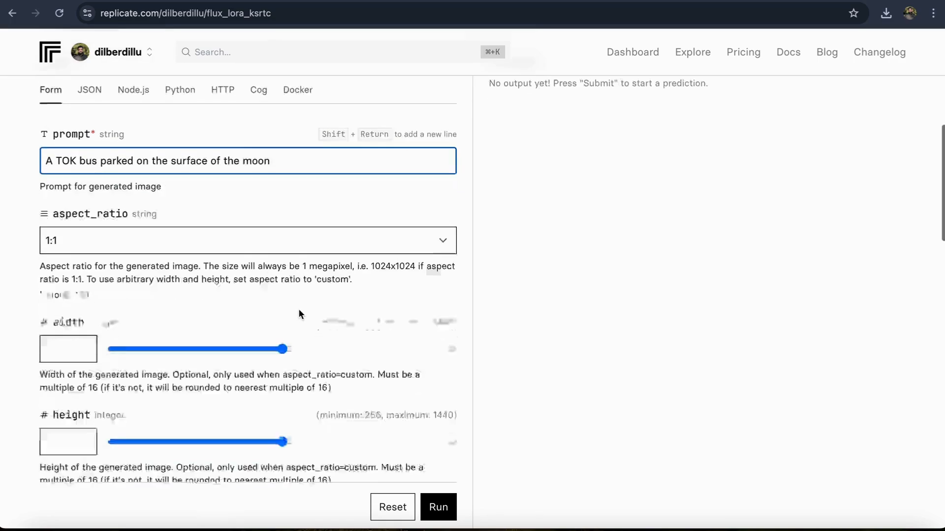
Step: Run the flux_lora_ksrtc model with the moon bus prompt and the 1:1 aspect ratio
scroll(298, 354, "down", 10)
scroll(435, 300, "up", 2)
left_click(439, 277)
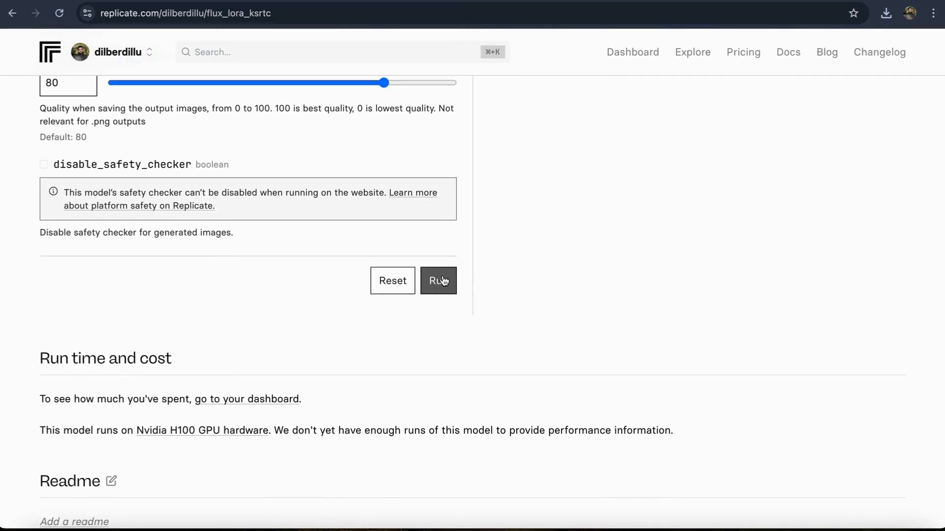
Step: Follow the prediction's progress and logs in the output area and examine the generated bus image
scroll(525, 218, "up", 5)
scroll(525, 218, "up", 20)
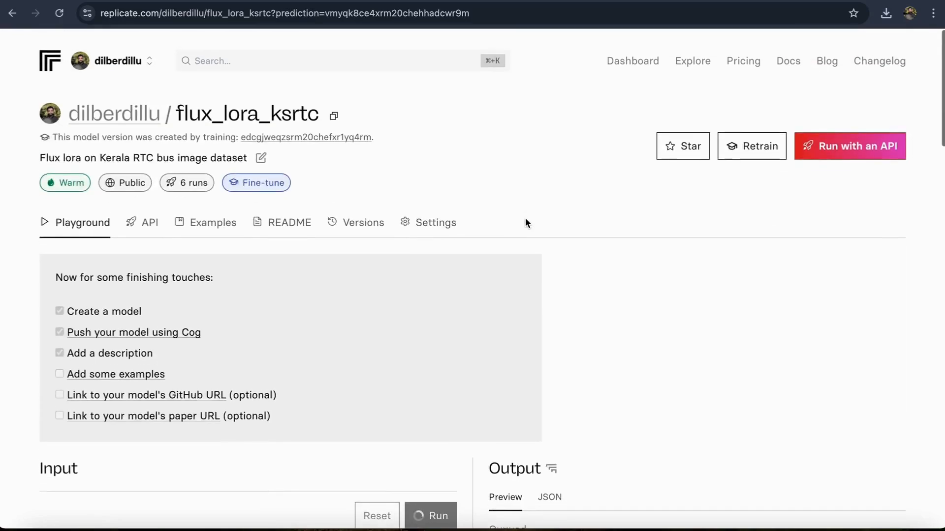
scroll(468, 330, "down", 3)
scroll(467, 330, "down", 2)
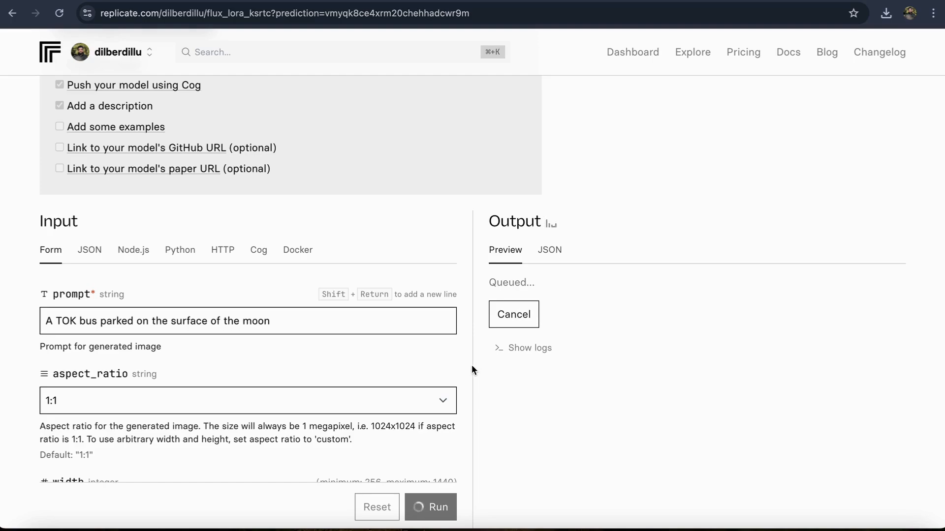
scroll(471, 369, "down", 2)
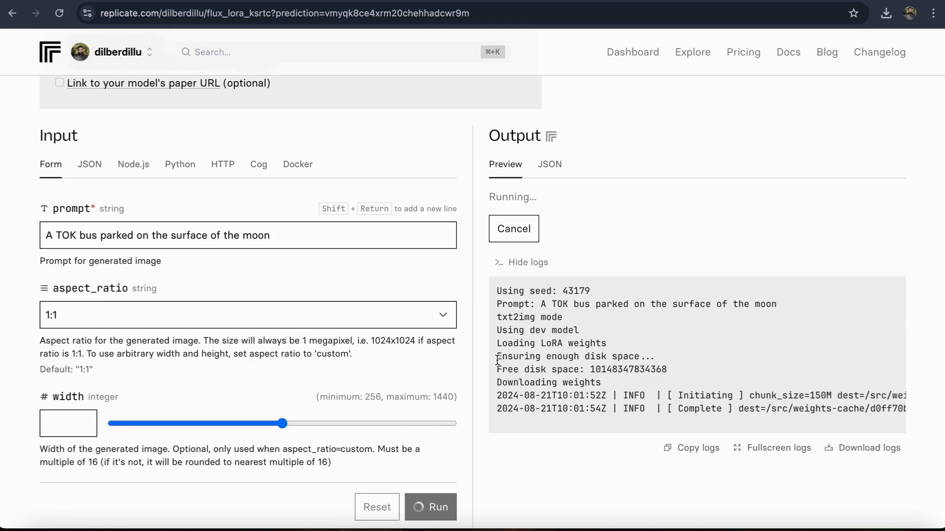
scroll(498, 364, "down", 2)
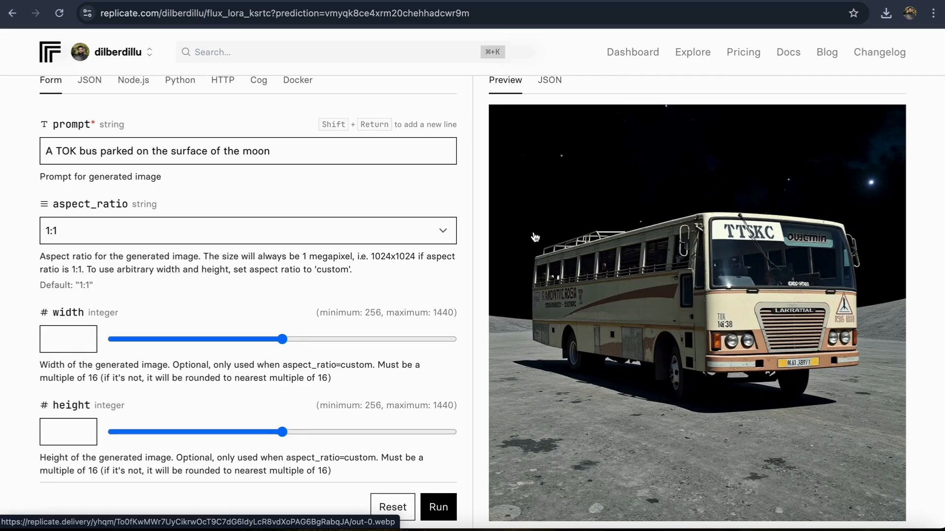
scroll(536, 254, "up", 3)
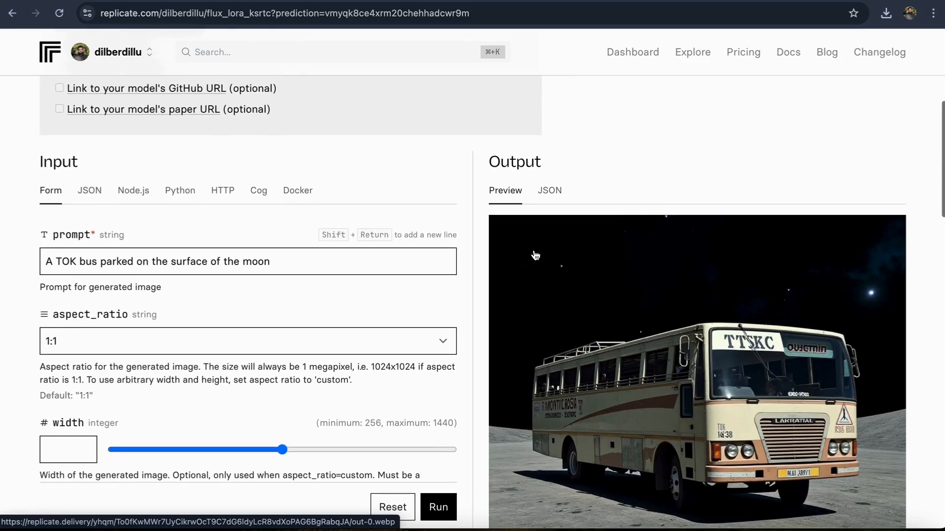
scroll(536, 255, "up", 7)
scroll(565, 181, "up", 1)
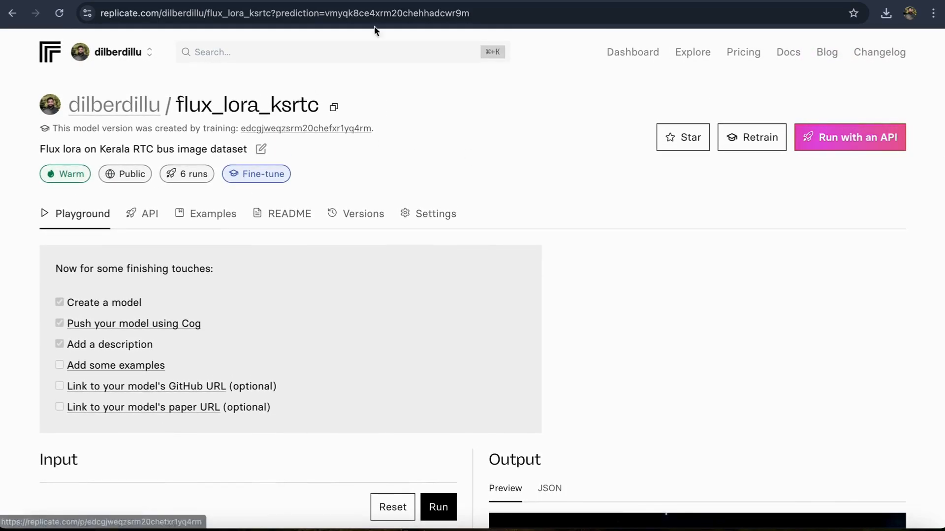
Step: Switch to Hugging Face, open the flux_lora_ksrtc model from the account's profile, and view the repository's files and versions
left_click(411, 0)
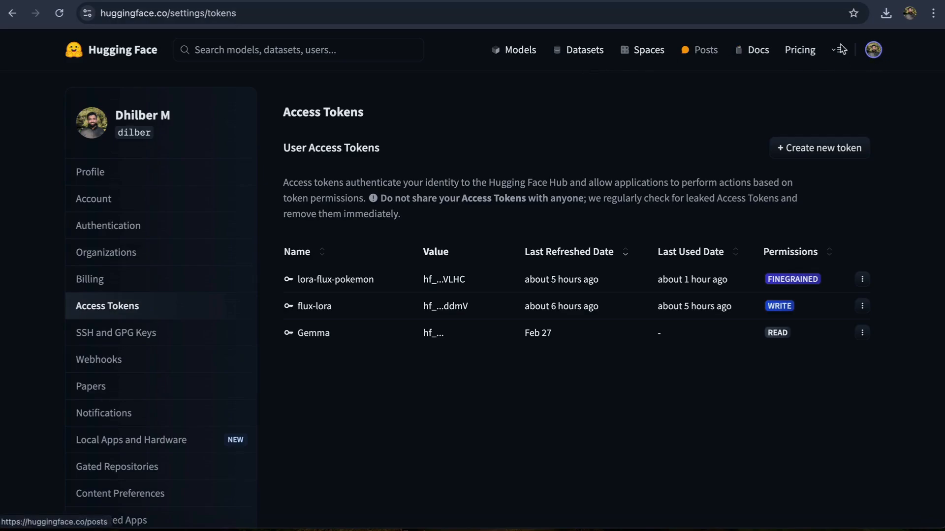
left_click(872, 51)
left_click(771, 91)
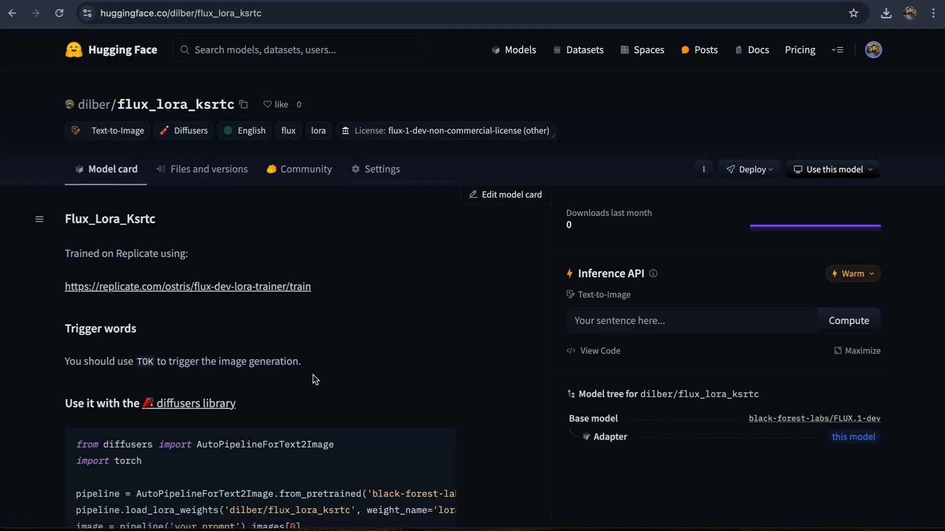
scroll(266, 286, "down", 1)
left_click(205, 144)
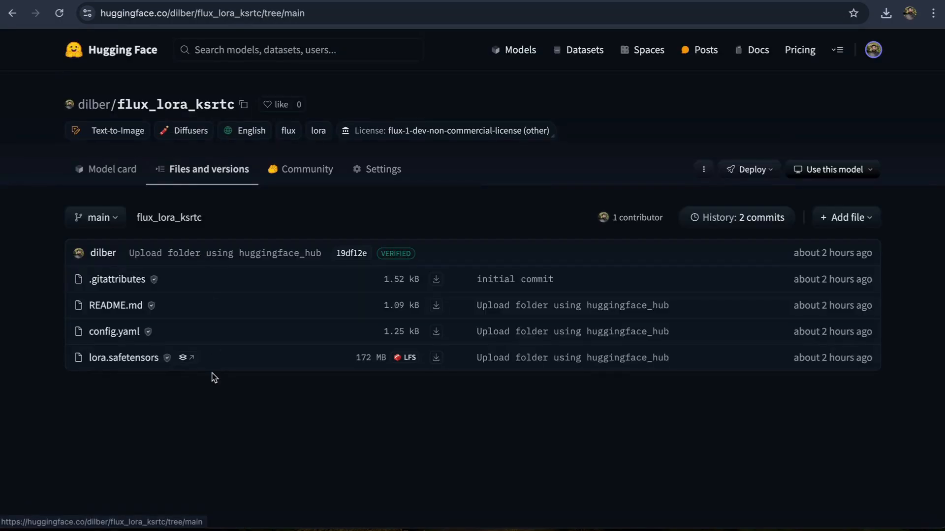